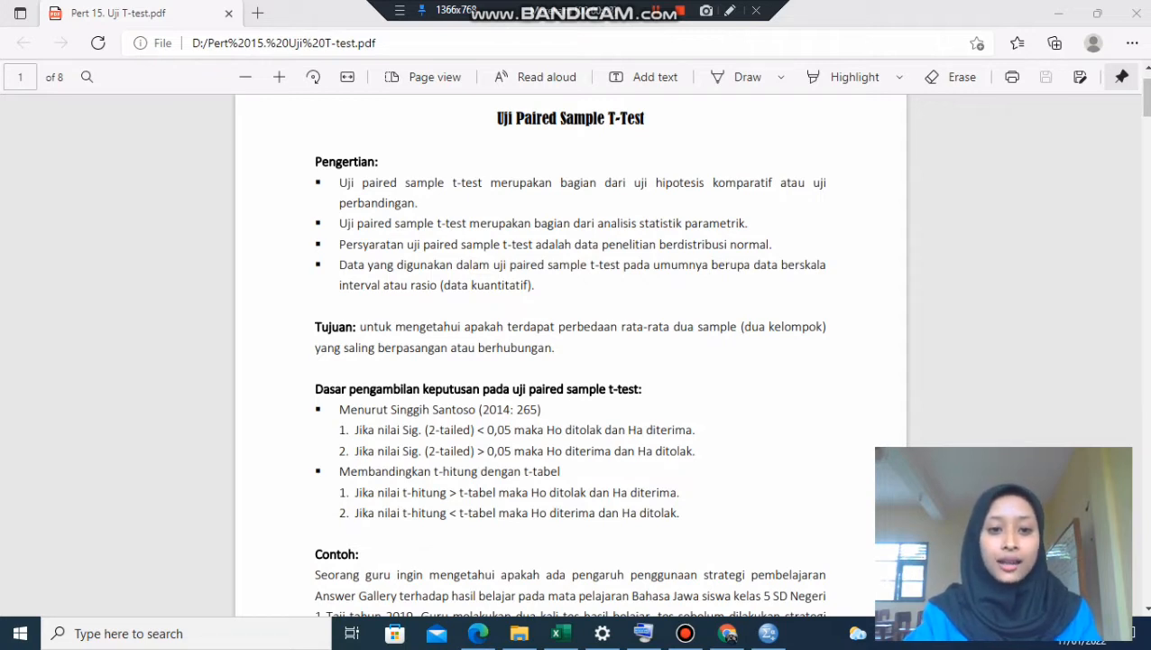
# - Review the paired sample t-test guide, from the decision rules and example score table to the SPSS procedure
pyautogui.scroll(-4, 571, 361)
pyautogui.scroll(-2, 570, 361)
pyautogui.scroll(2, 570, 360)
pyautogui.scroll(-2, 570, 361)
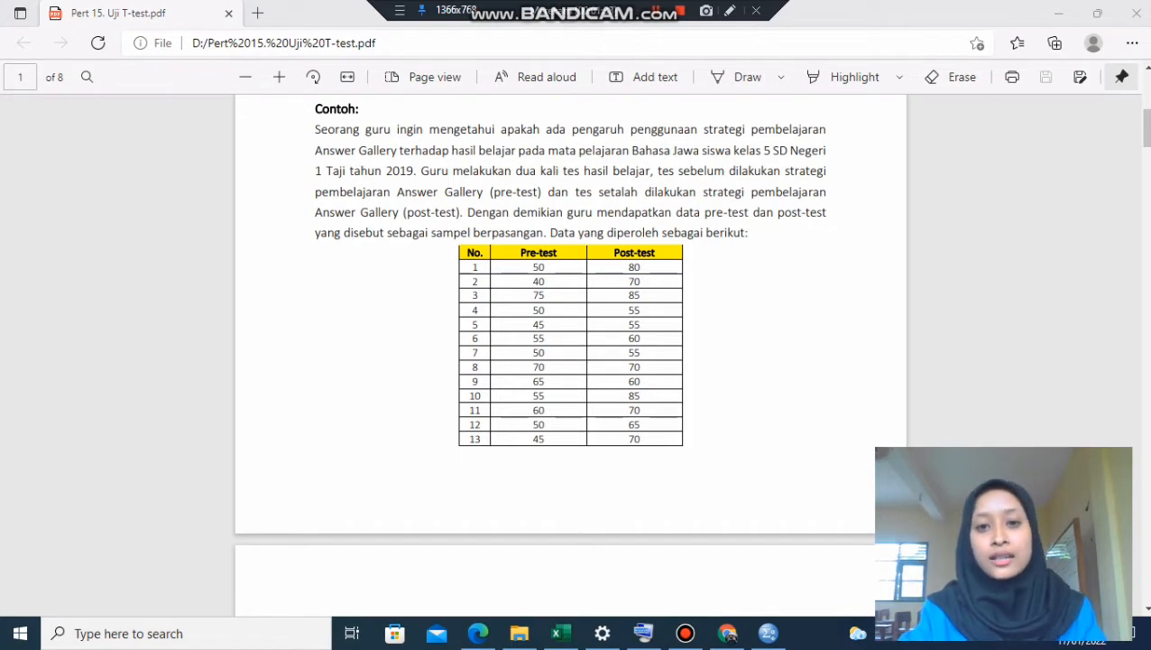
pyautogui.scroll(-2, 570, 315)
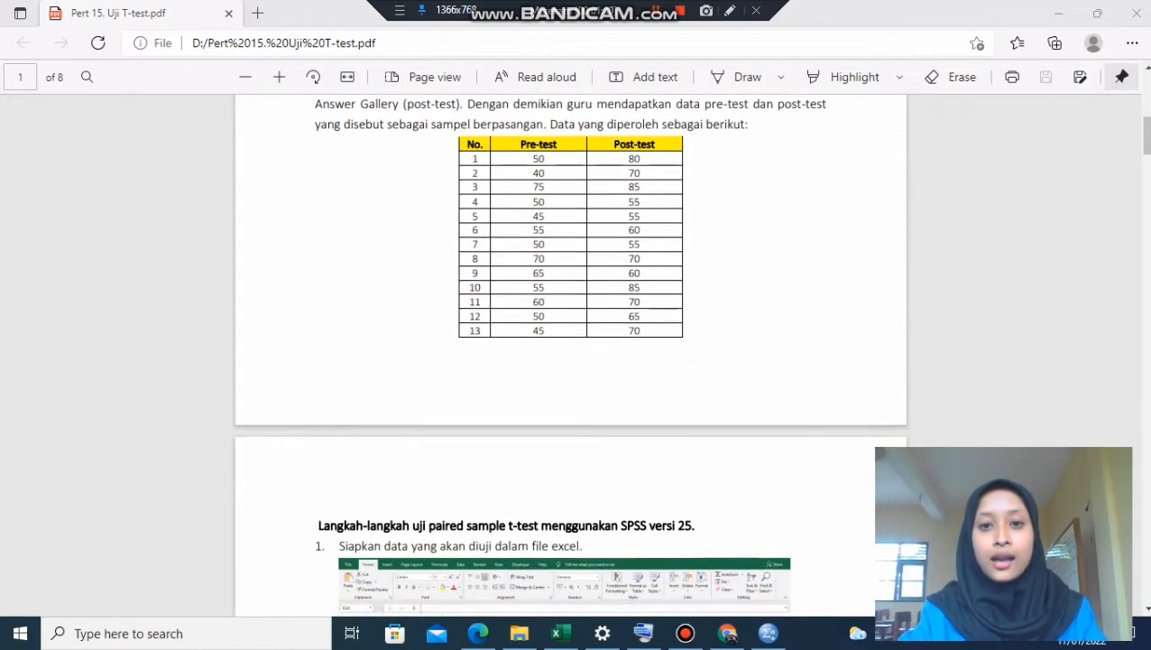
pyautogui.scroll(2, 570, 352)
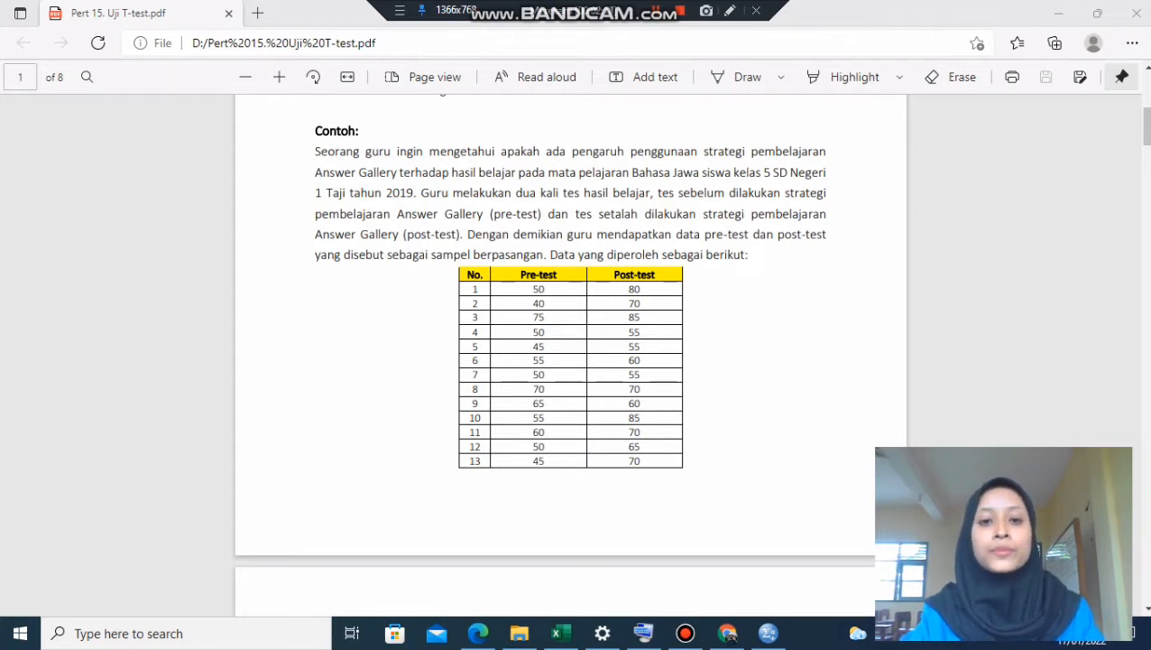
pyautogui.scroll(-3, 571, 352)
pyautogui.scroll(-2, 570, 352)
pyautogui.scroll(-2, 571, 352)
pyautogui.scroll(-3, 570, 352)
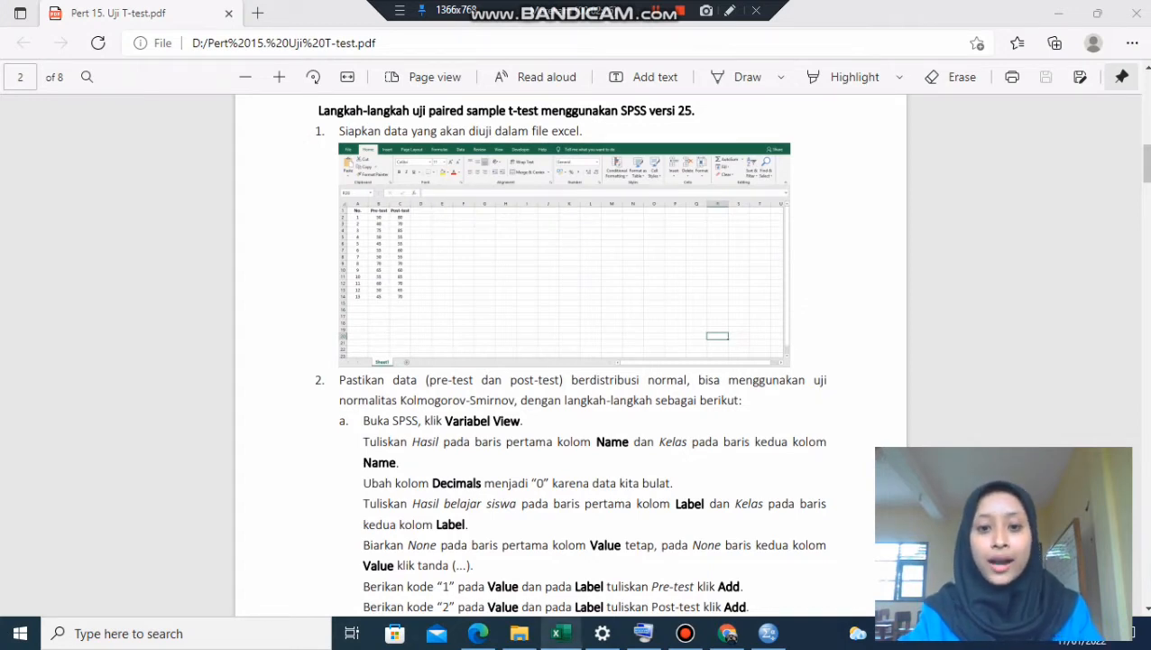
# - Copy the pre-test and post-test scores in B26:C38 from the Excel sheet and paste them into the empty SPSS data editor
pyautogui.click(559, 633)
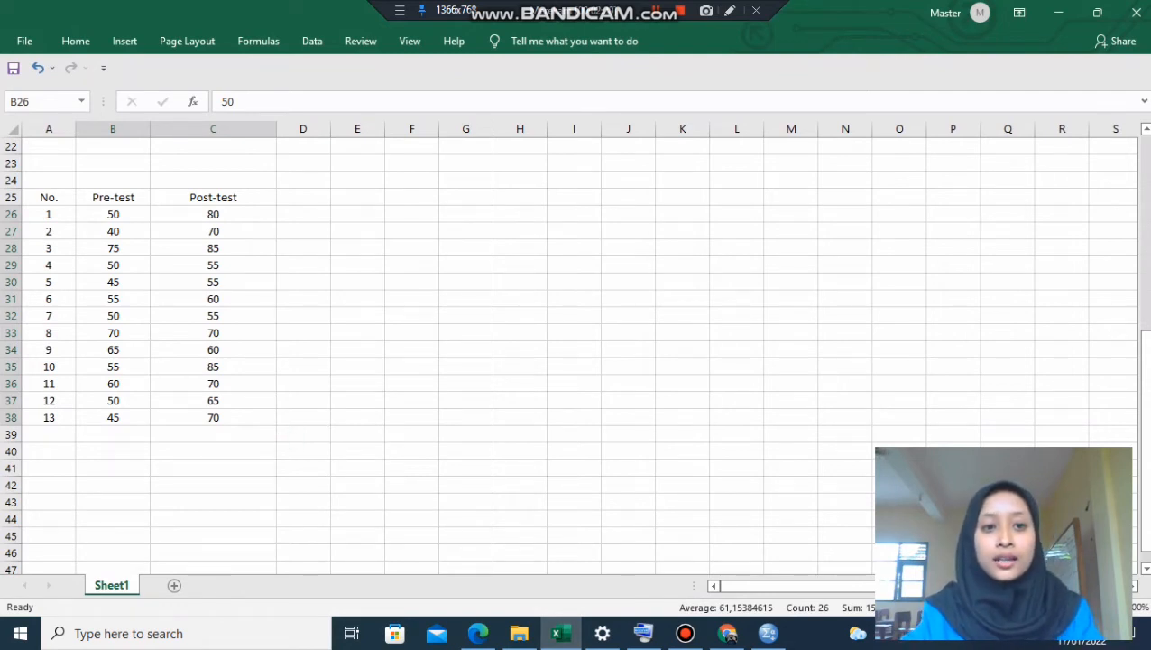
pyautogui.moveTo(113, 214); pyautogui.dragTo(213, 416)
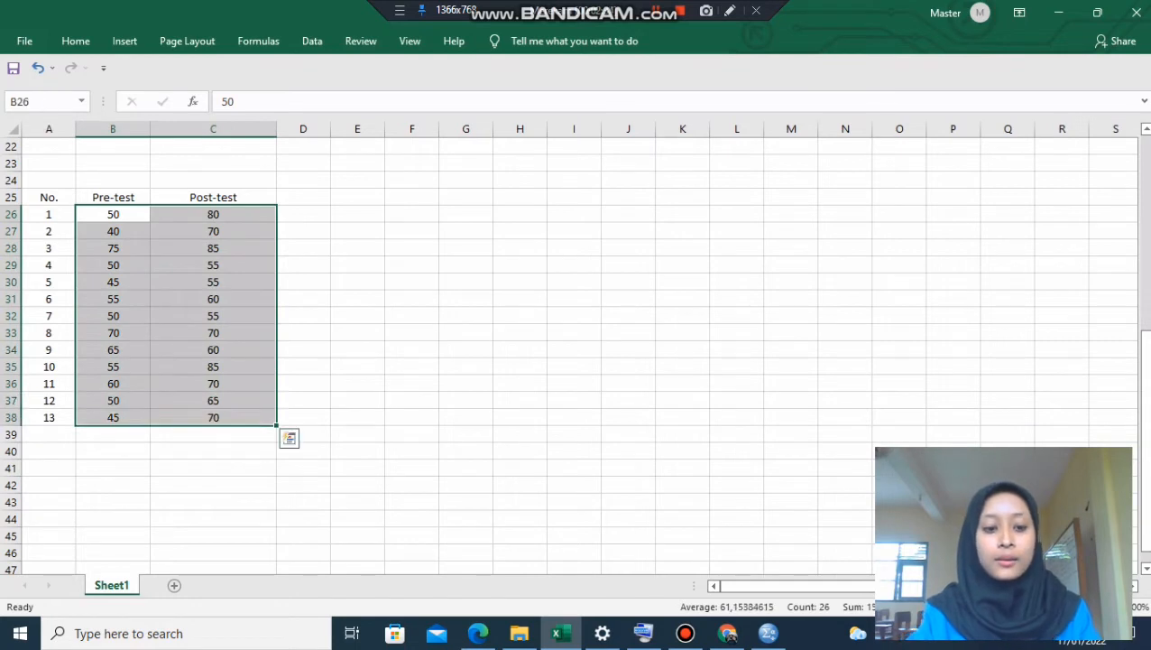
pyautogui.hotkey('ctrl', 'c')
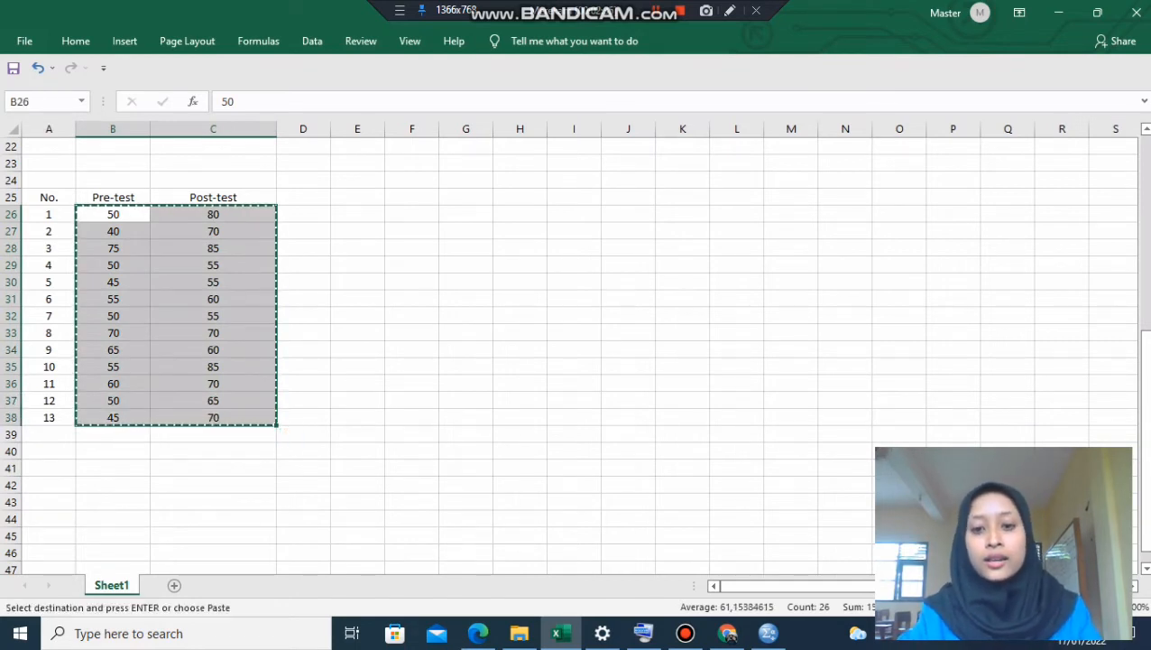
pyautogui.click(768, 633)
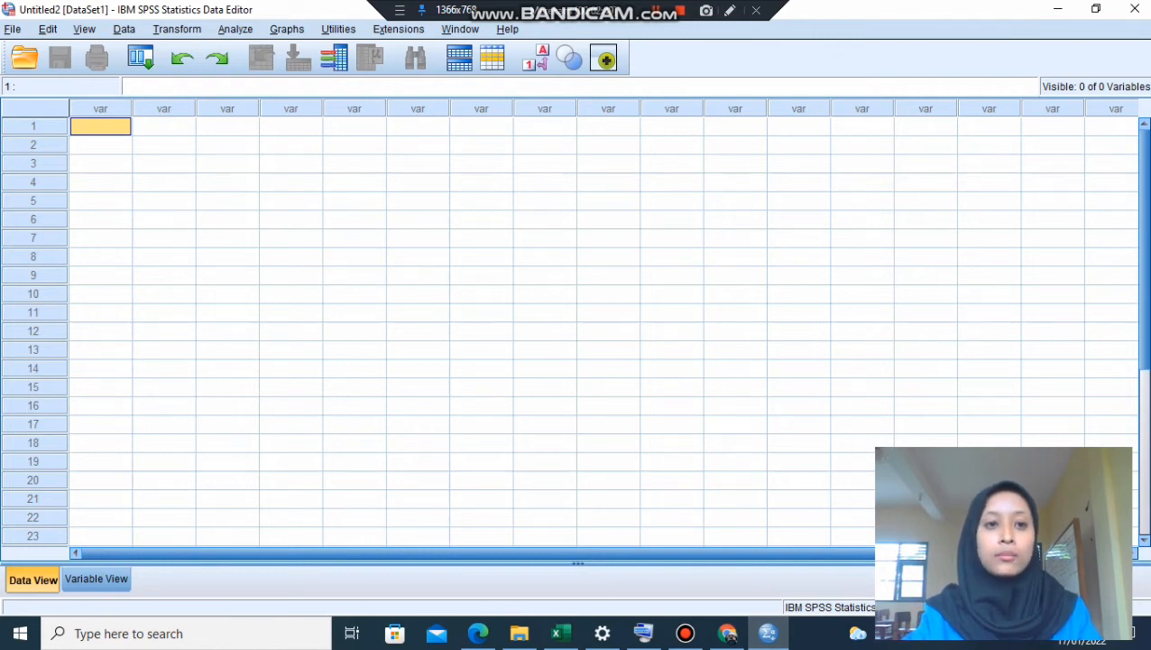
pyautogui.hotkey('ctrl', 'v')
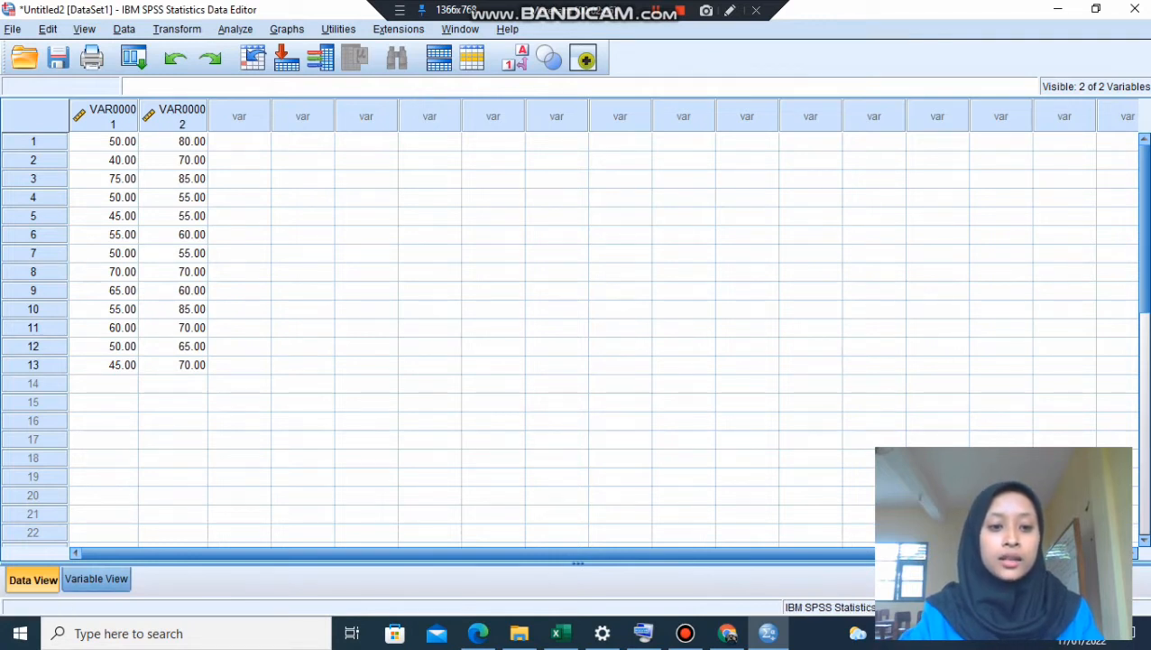
# - Switch to the variable definitions and rename the first variable Hasil
pyautogui.hotkey('ctrl', 't')
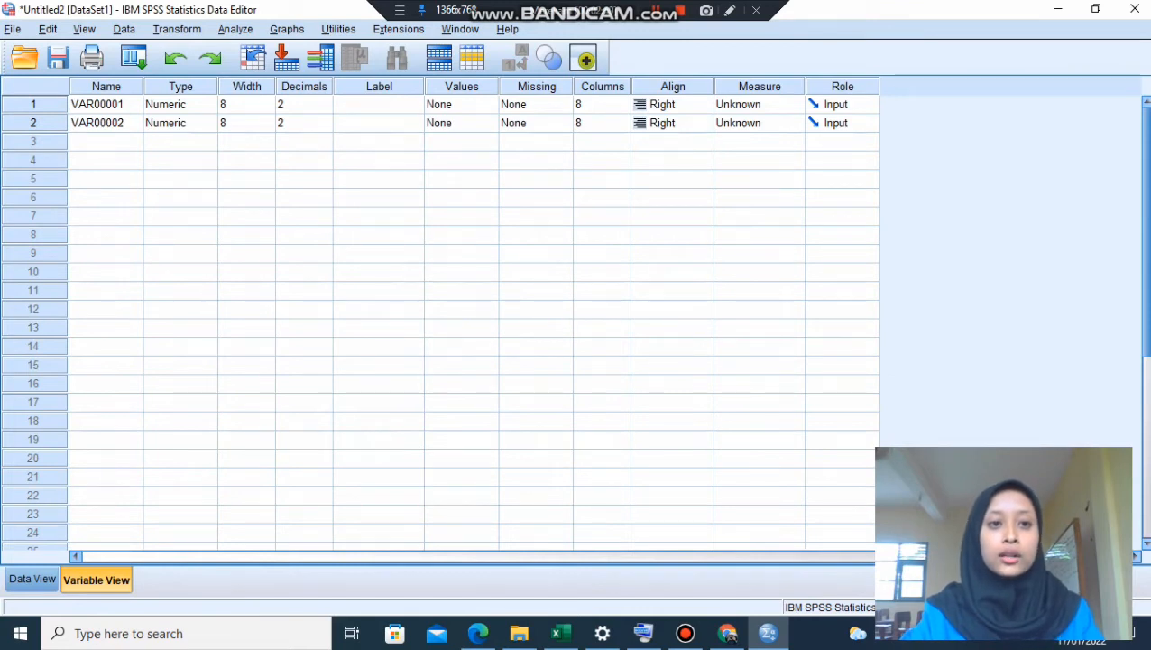
pyautogui.click(106, 105)
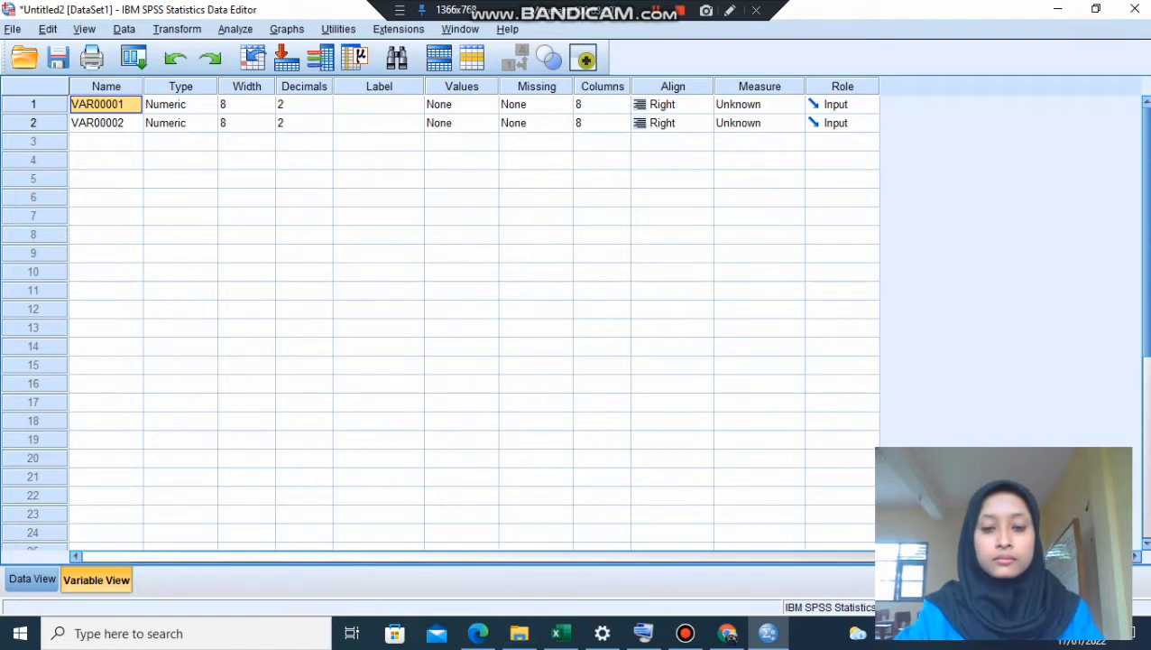
pyautogui.click(643, 633)
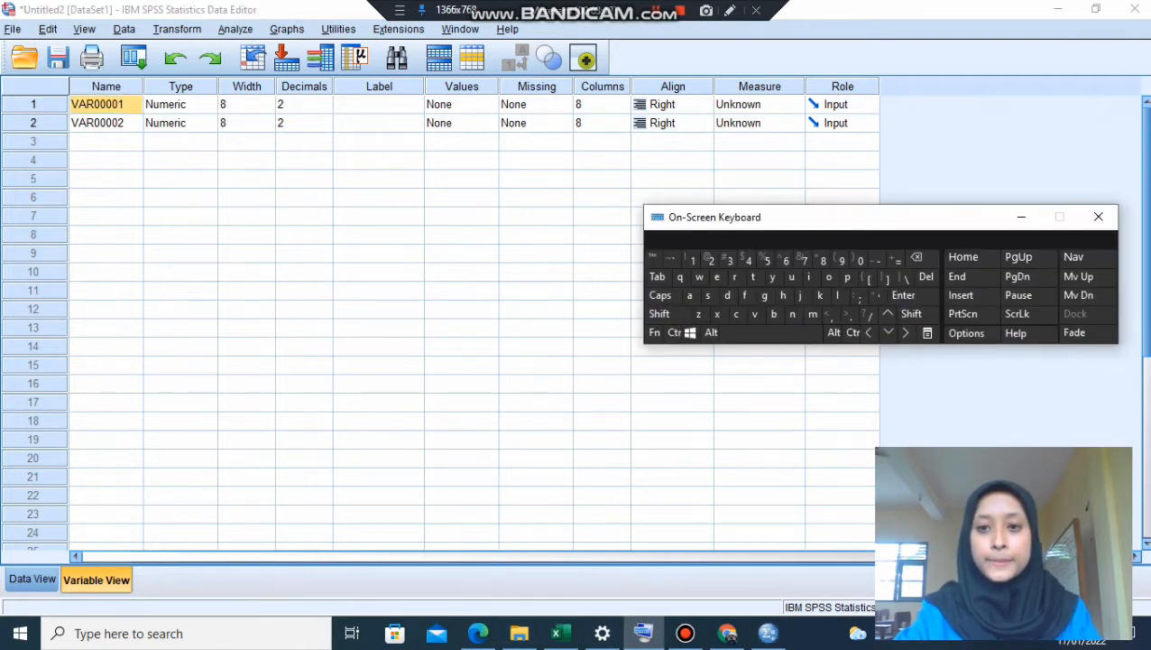
pyautogui.press('shift')
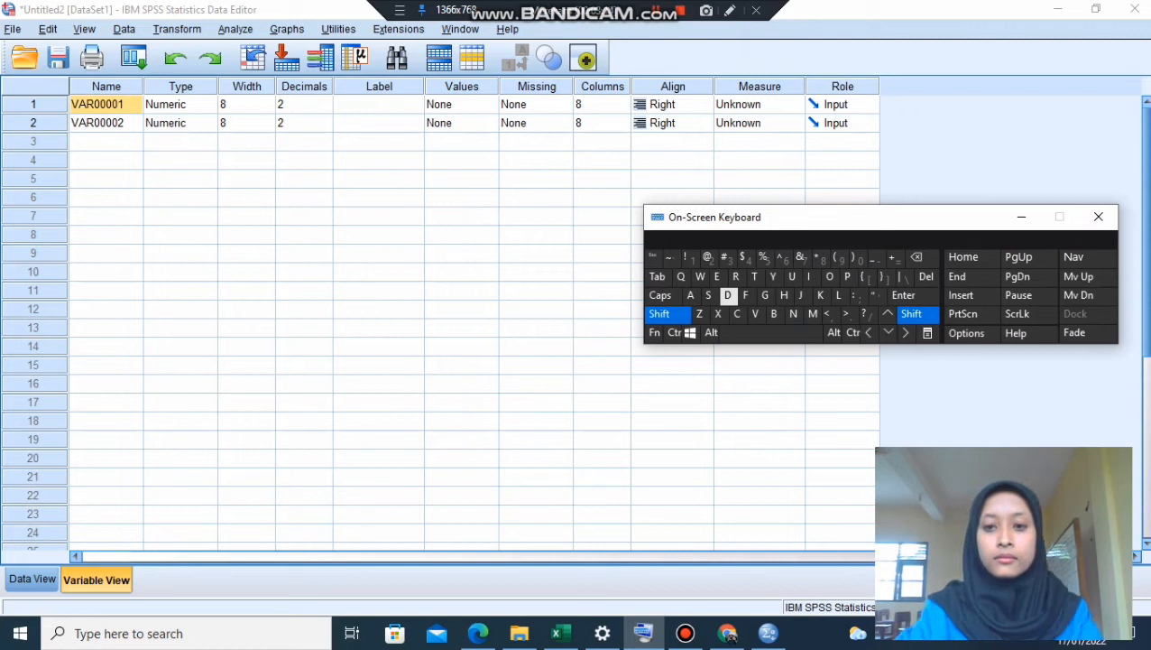
pyautogui.click(784, 296)
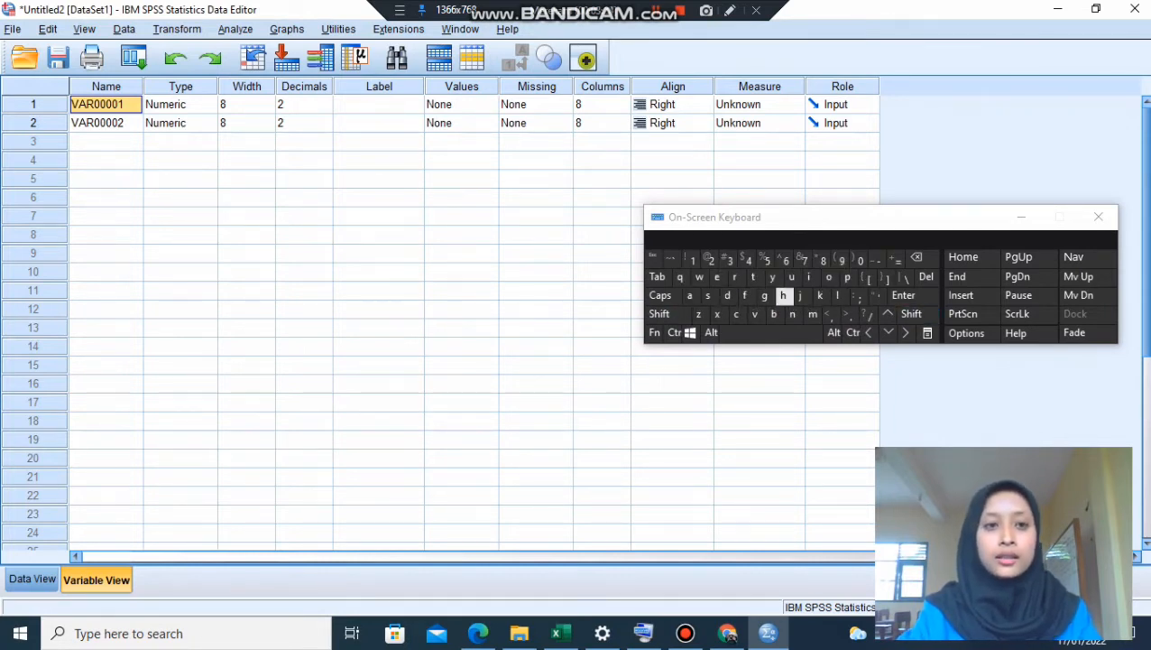
pyautogui.write('H')
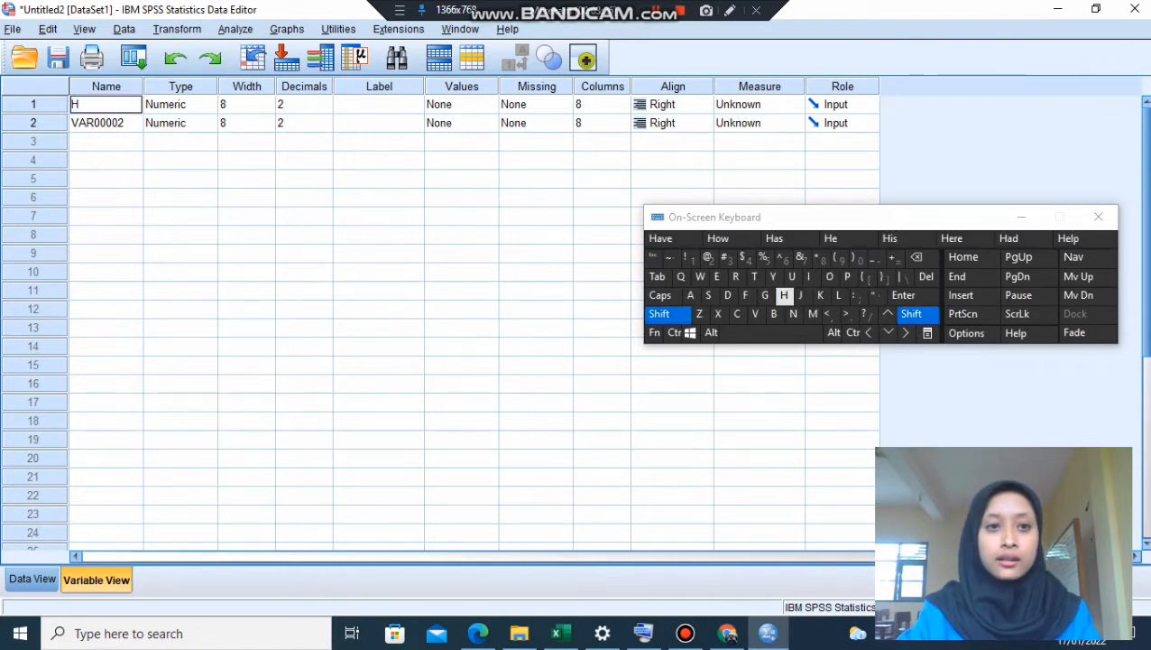
pyautogui.write('asil Be')
pyautogui.press('BackSpace')
pyautogui.press('BackSpace')
pyautogui.press('BackSpace')
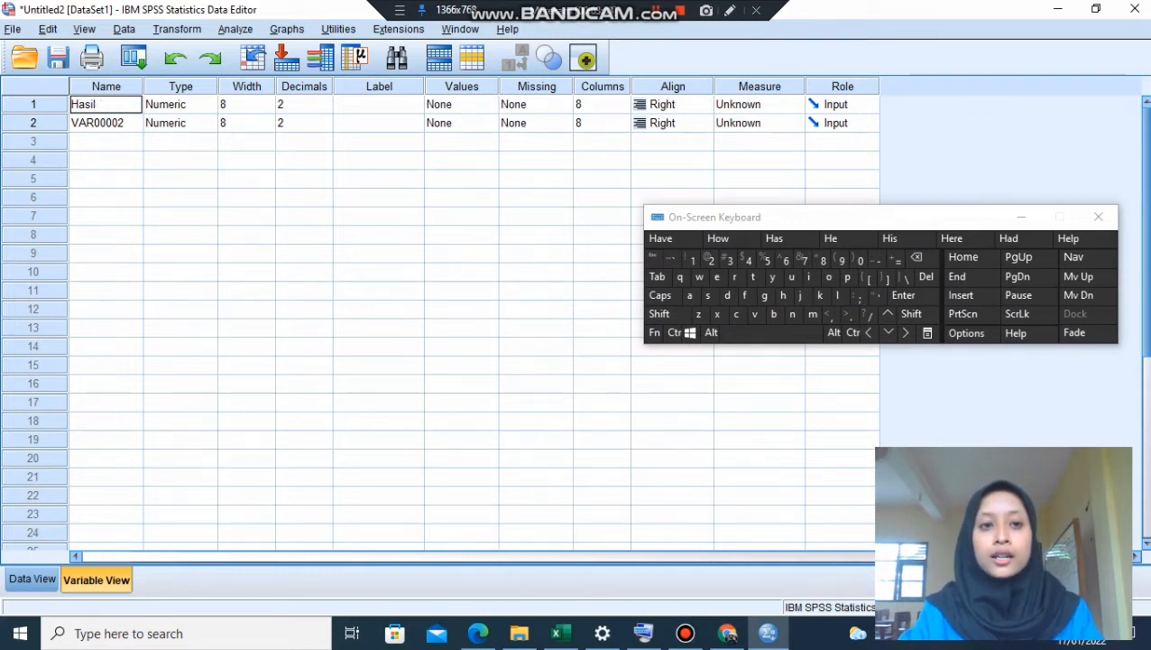
# - Copy the first variable's name, dismiss the on-screen keyboard, and rename the second variable Kelas
pyautogui.doubleClick(81, 105)
pyautogui.hotkey('ctrl', 'c')
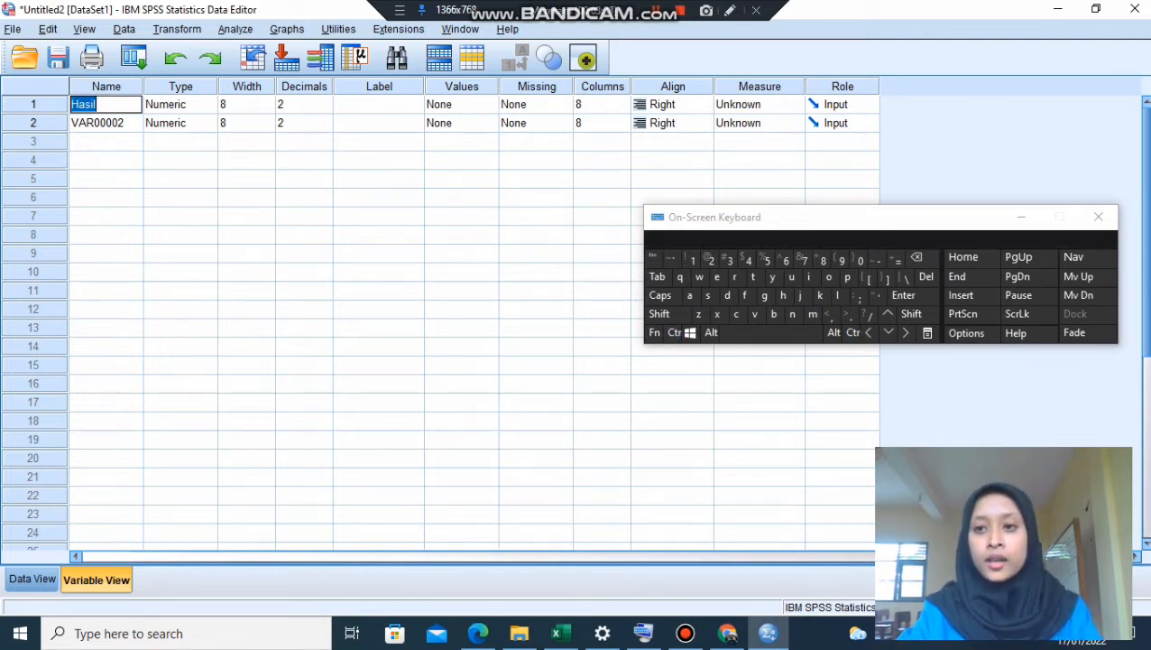
pyautogui.click(1022, 217)
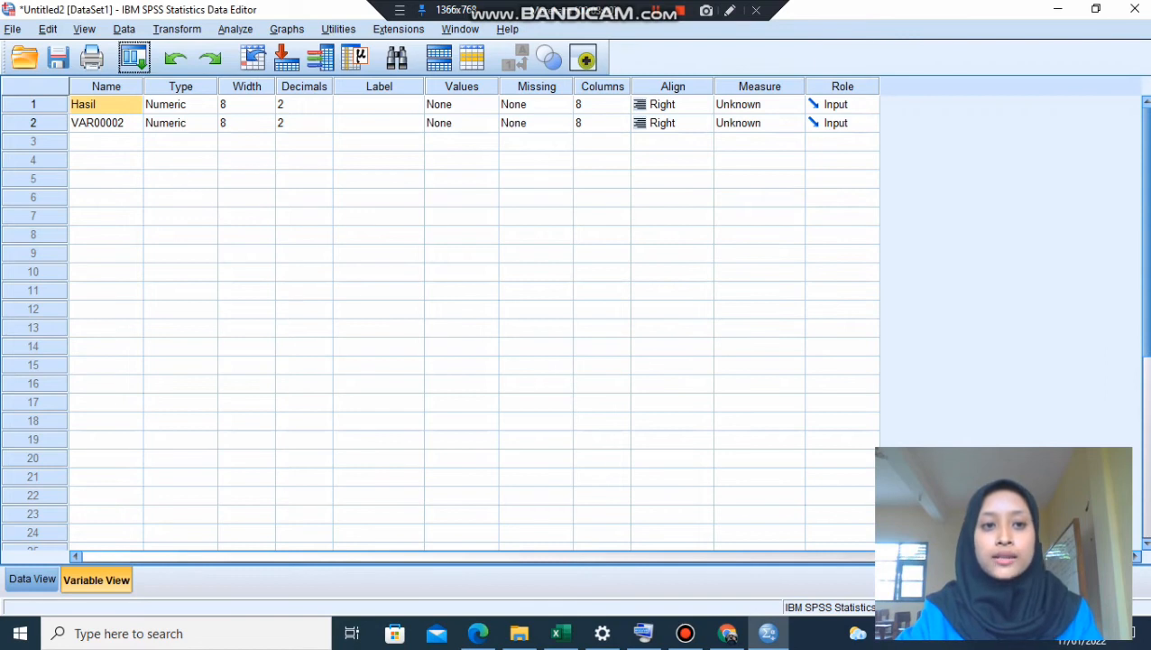
pyautogui.click(106, 122)
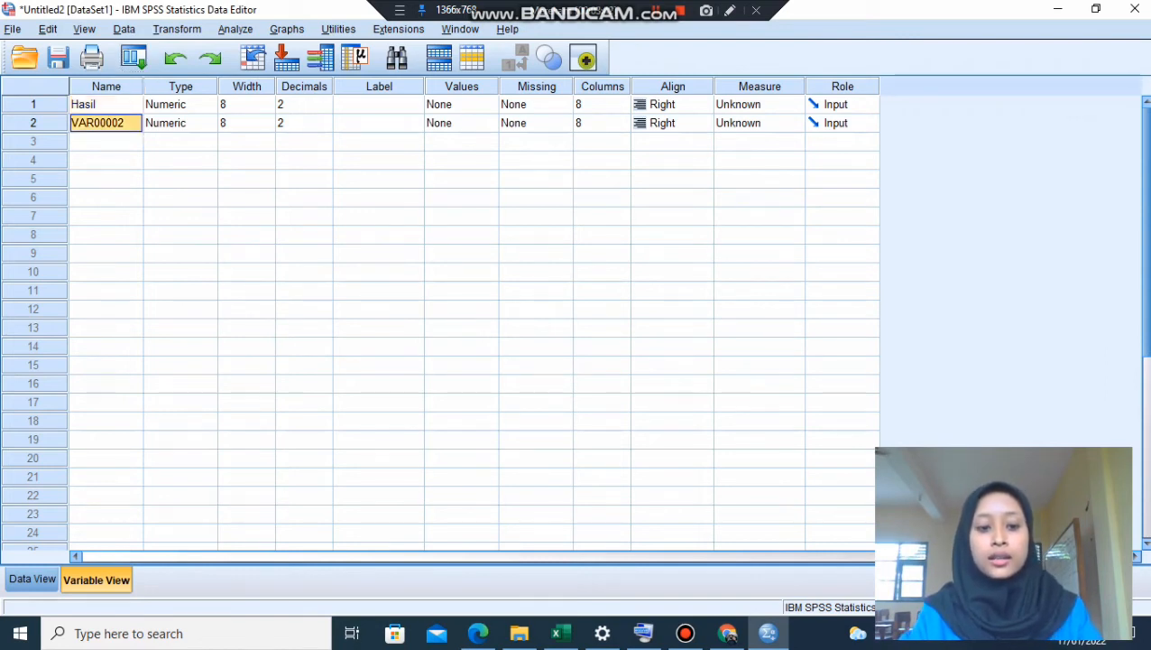
pyautogui.write('Kelas')
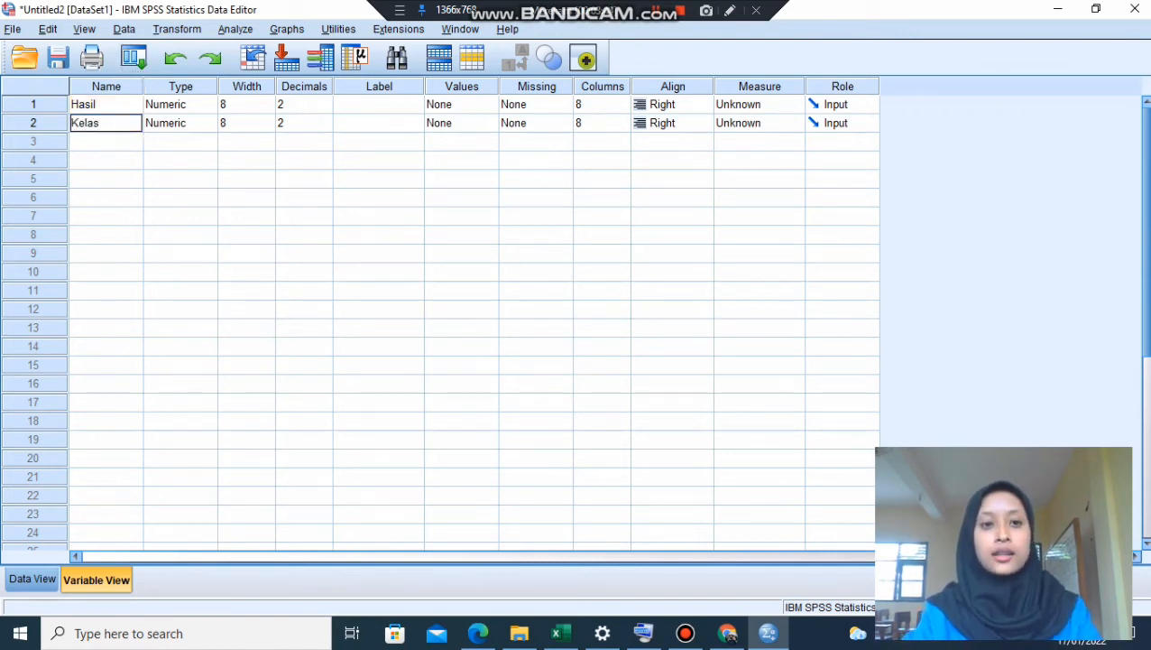
# - Set the decimals of both the Hasil and Kelas variables to 0
pyautogui.click(299, 105)
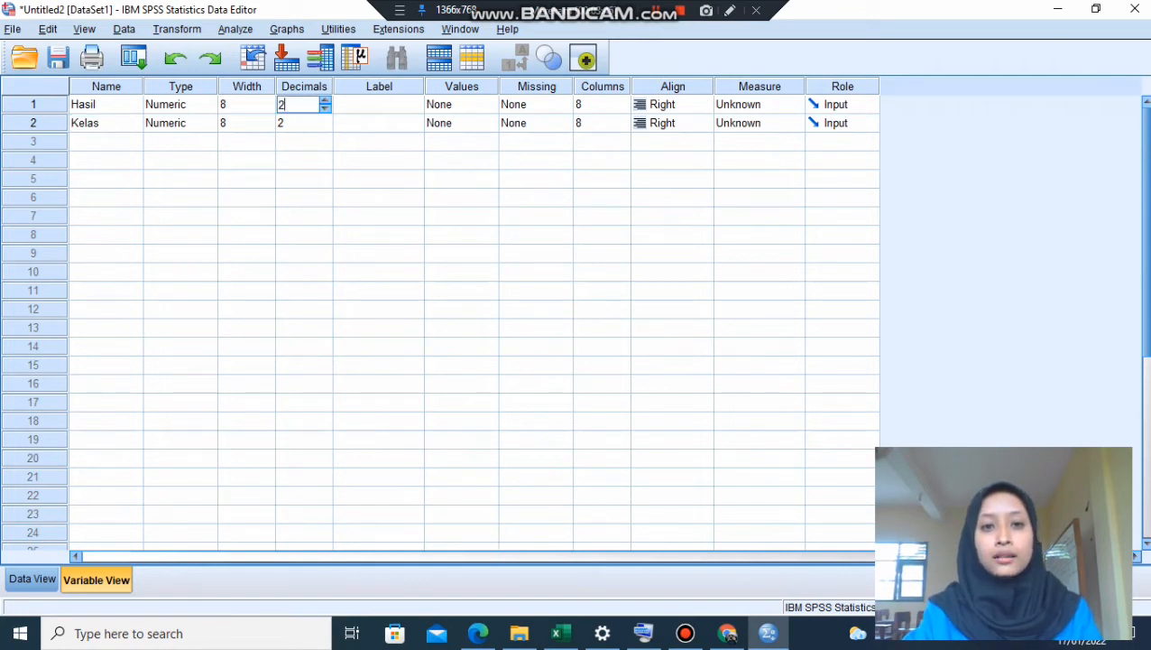
pyautogui.moveTo(299, 105); pyautogui.dragTo(181, 104)
pyautogui.write('0')
pyautogui.press('Return')
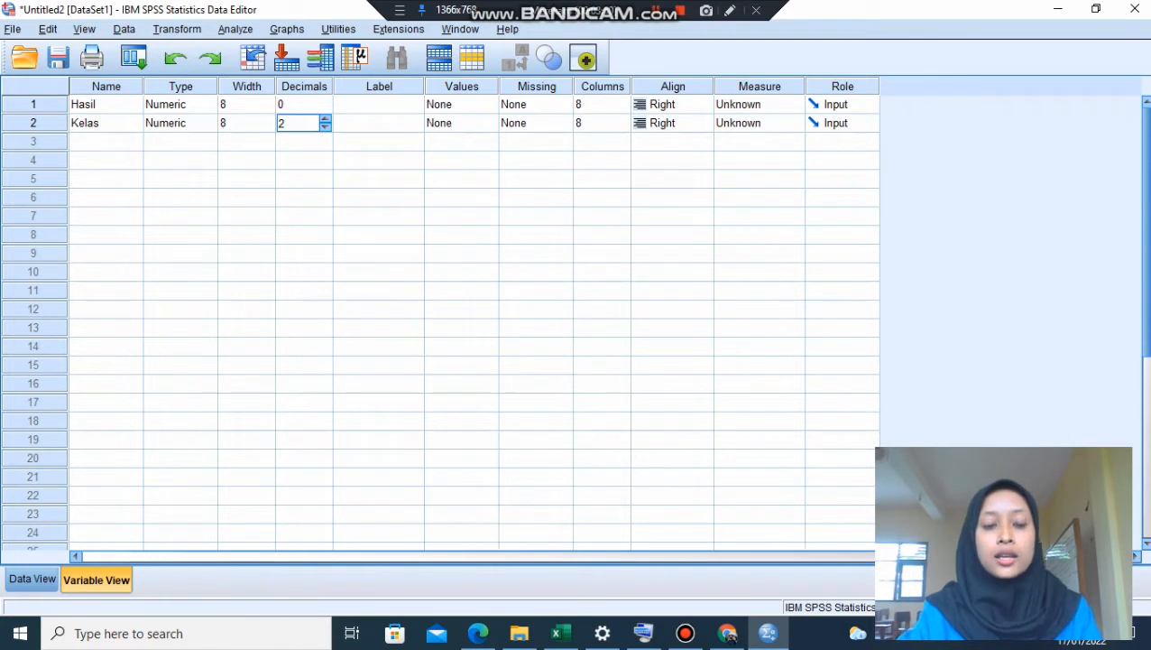
pyautogui.write('0')
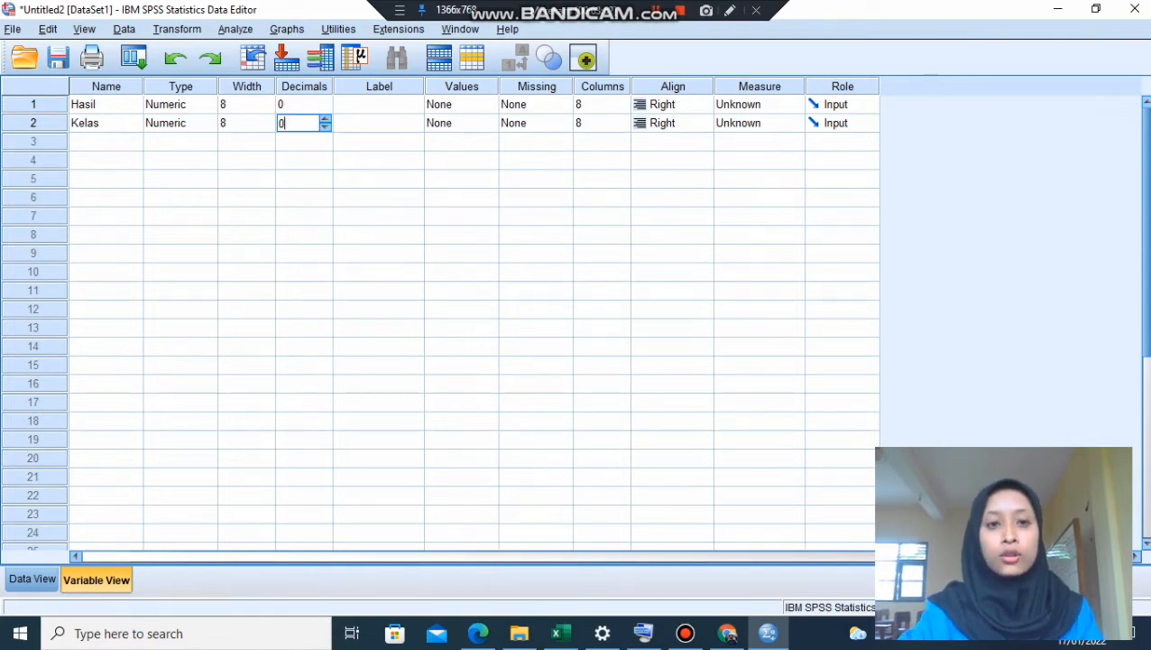
# - Label the Hasil variable "Hasil Belajar Siswa" and the Kelas variable "Kelas"
pyautogui.click(379, 105)
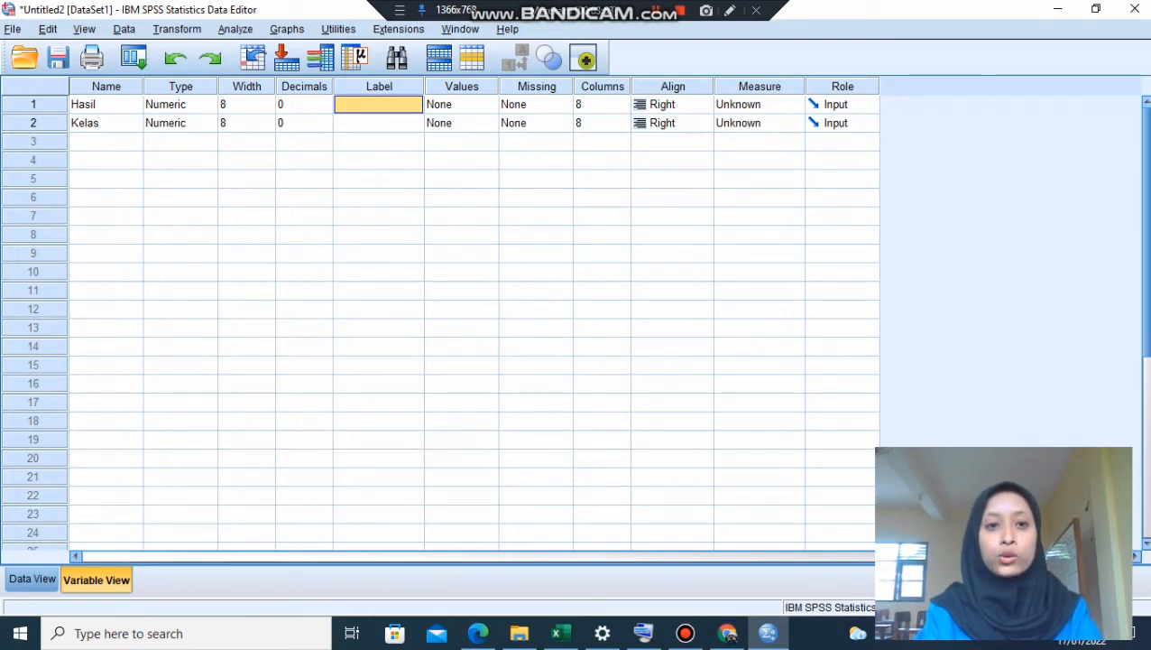
pyautogui.write('V')
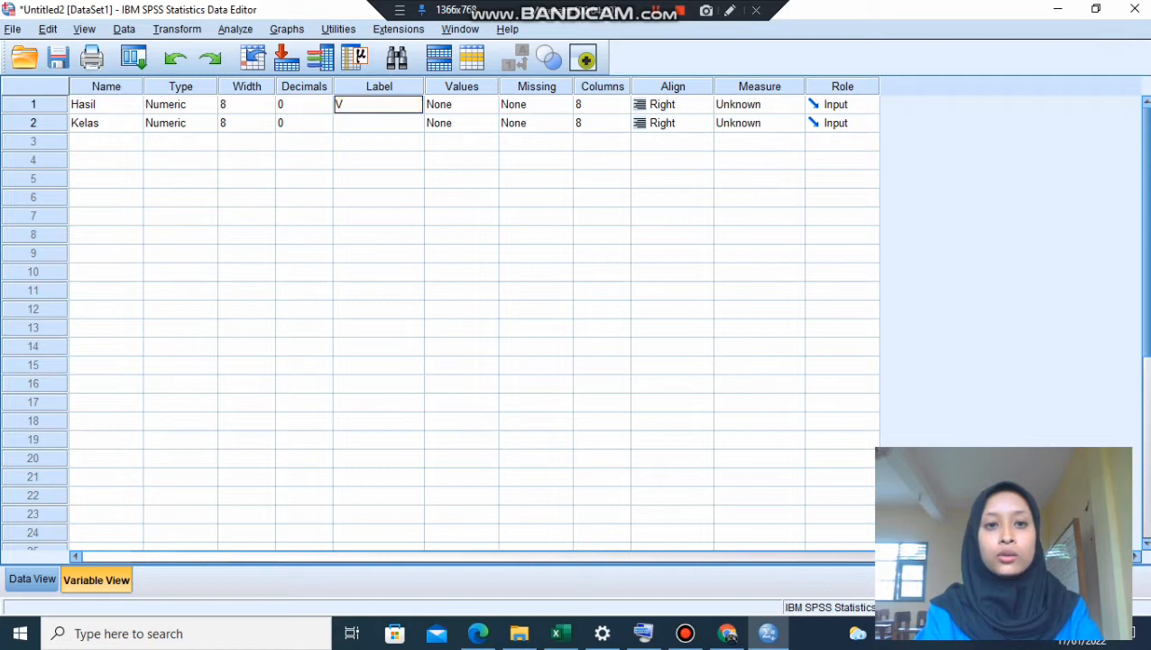
pyautogui.press('BackSpace')
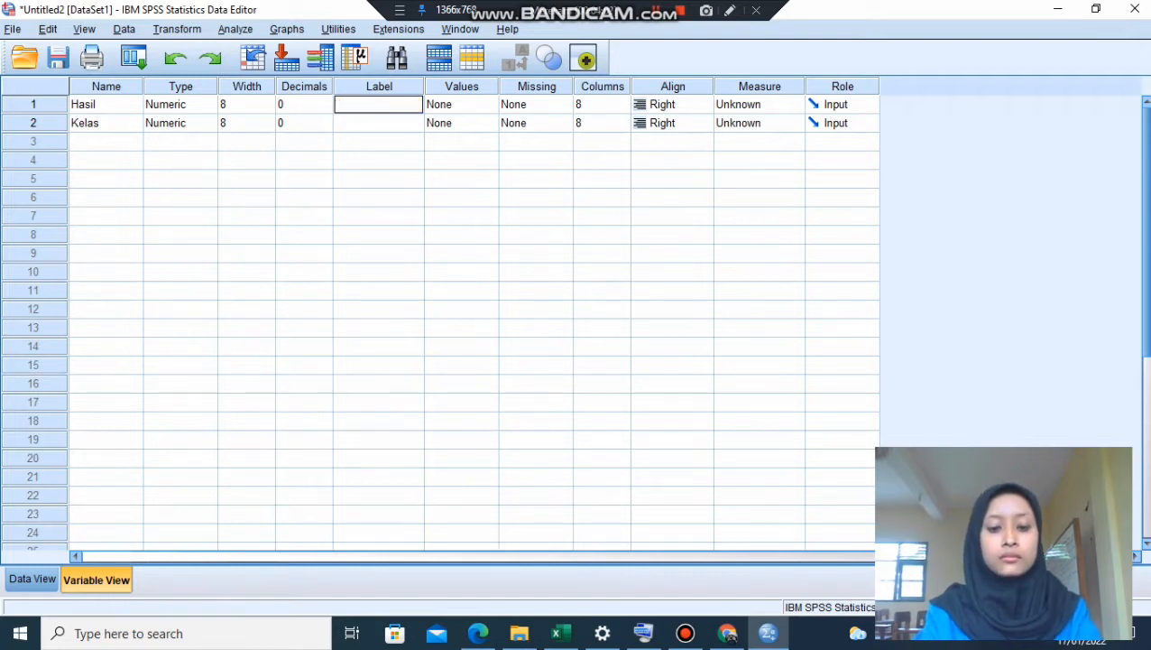
pyautogui.hotkey('ctrl', 'v')
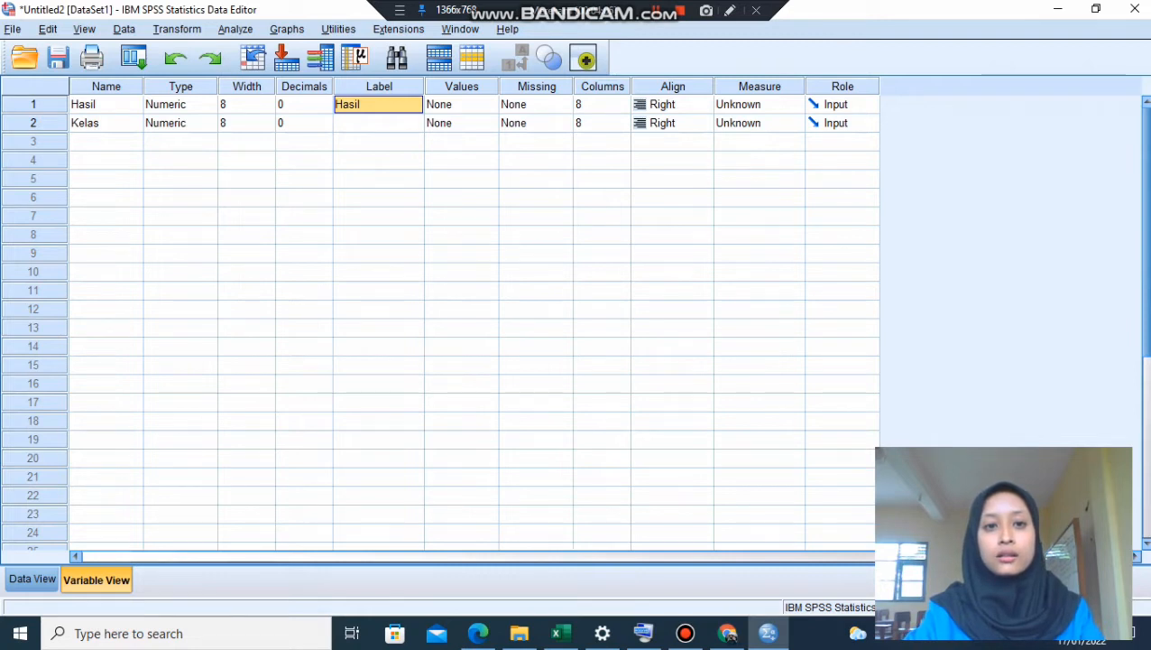
pyautogui.press('F2')
pyautogui.write('b B')
pyautogui.press('BackSpace')
pyautogui.press('BackSpace')
pyautogui.press('BackSpace')
pyautogui.write('Be')
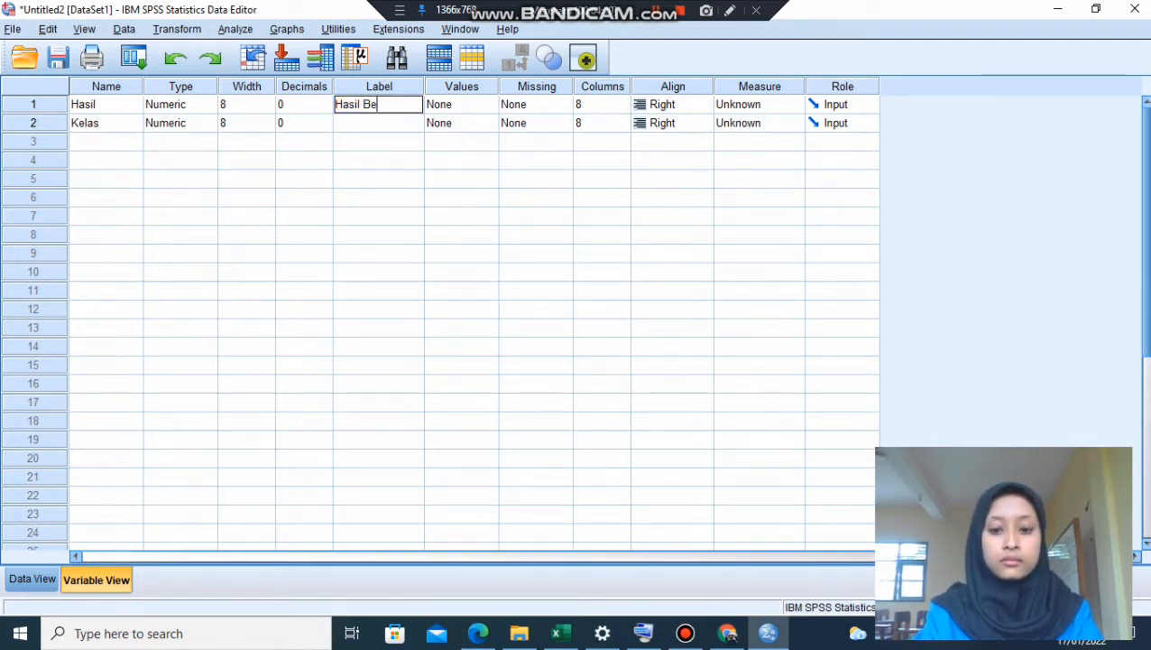
pyautogui.write('lajar Siswa')
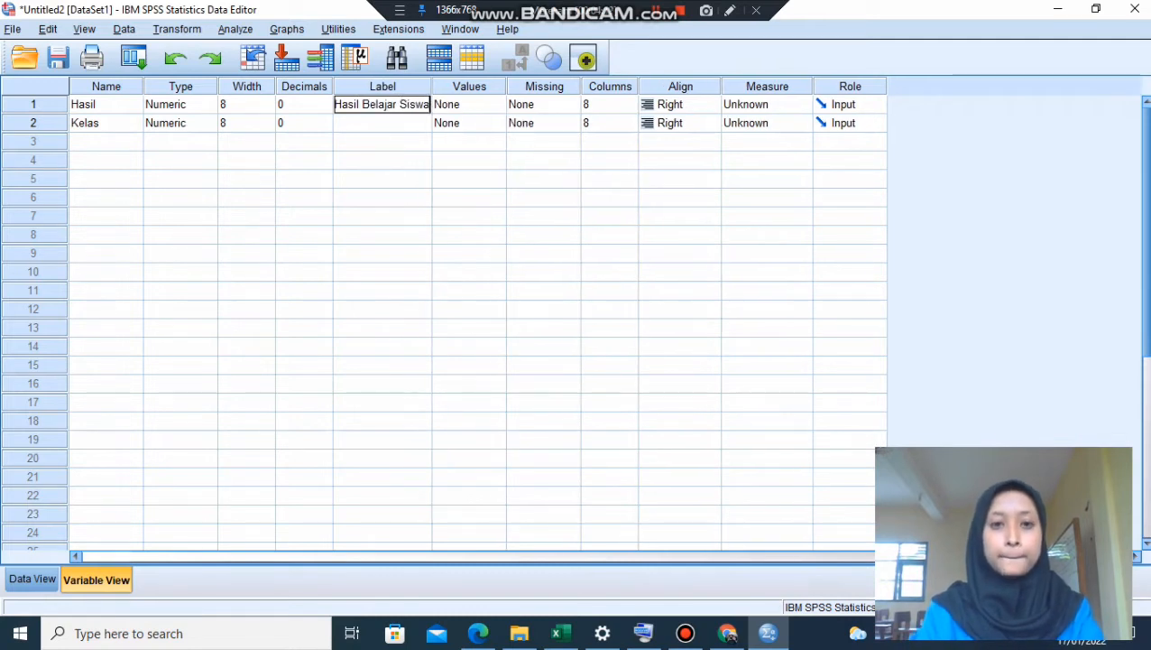
pyautogui.press('Return')
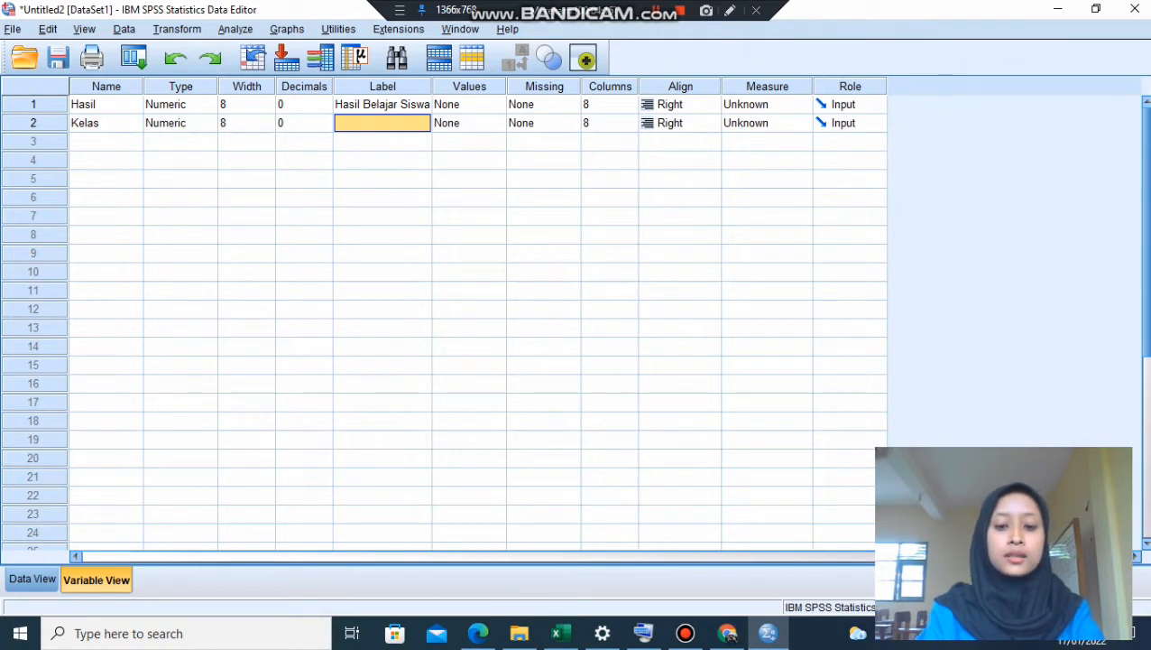
pyautogui.write('Kelas')
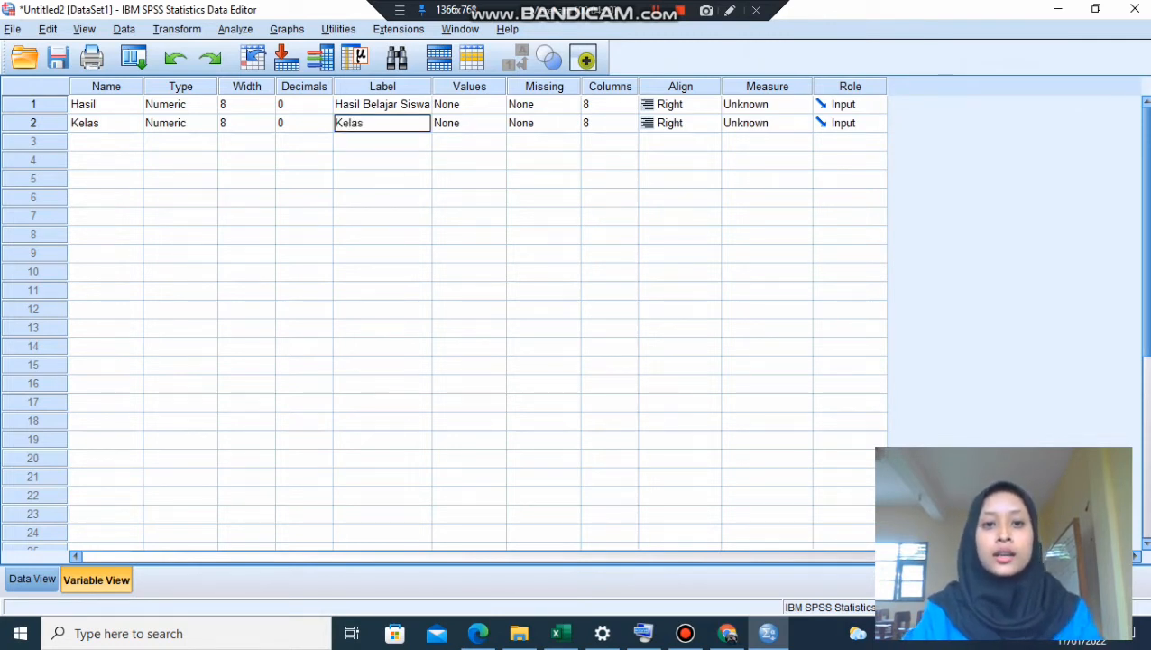
# - Add the value label 1 = "Pre-test" to the Kelas variable
pyautogui.click(495, 105)
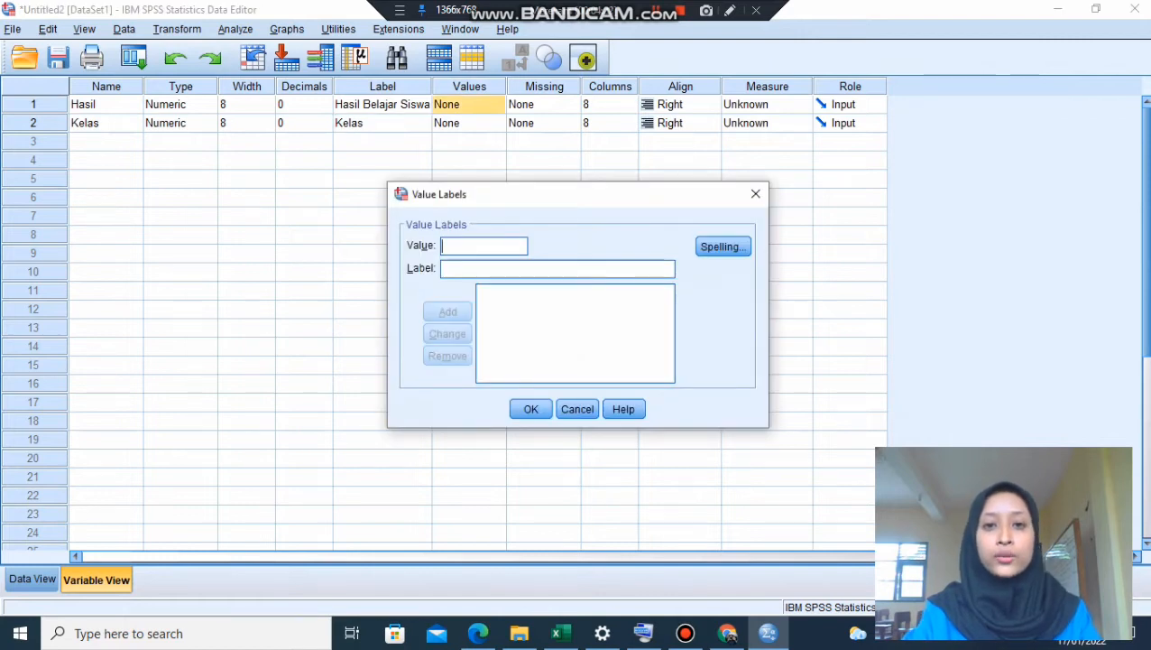
pyautogui.click(756, 194)
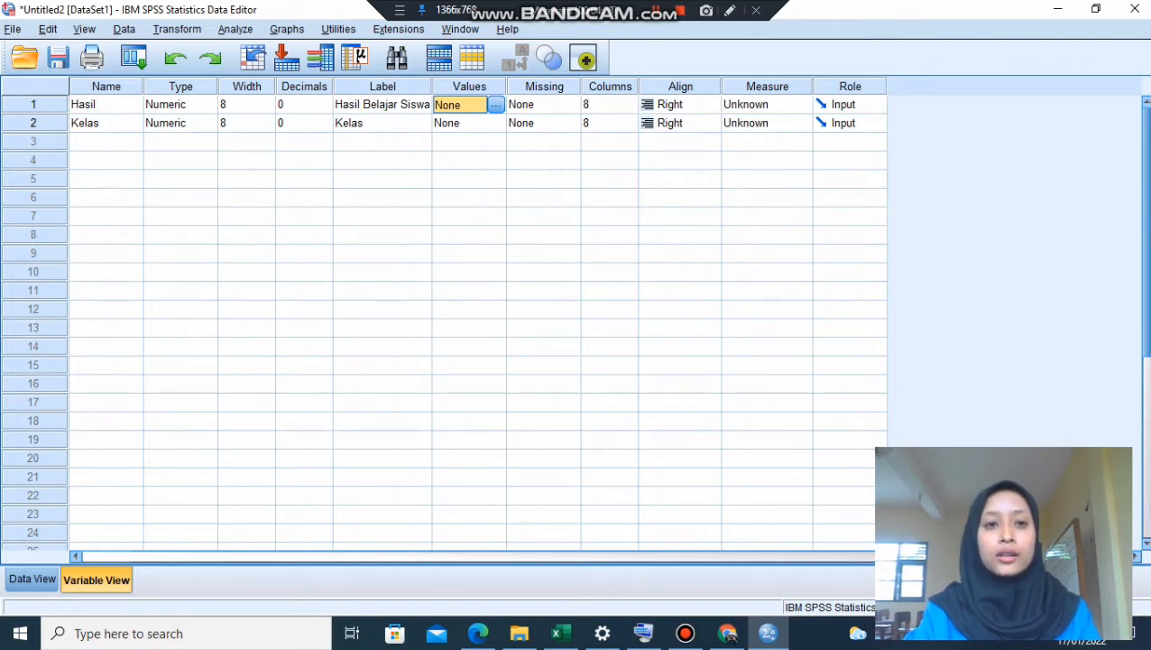
pyautogui.click(473, 124)
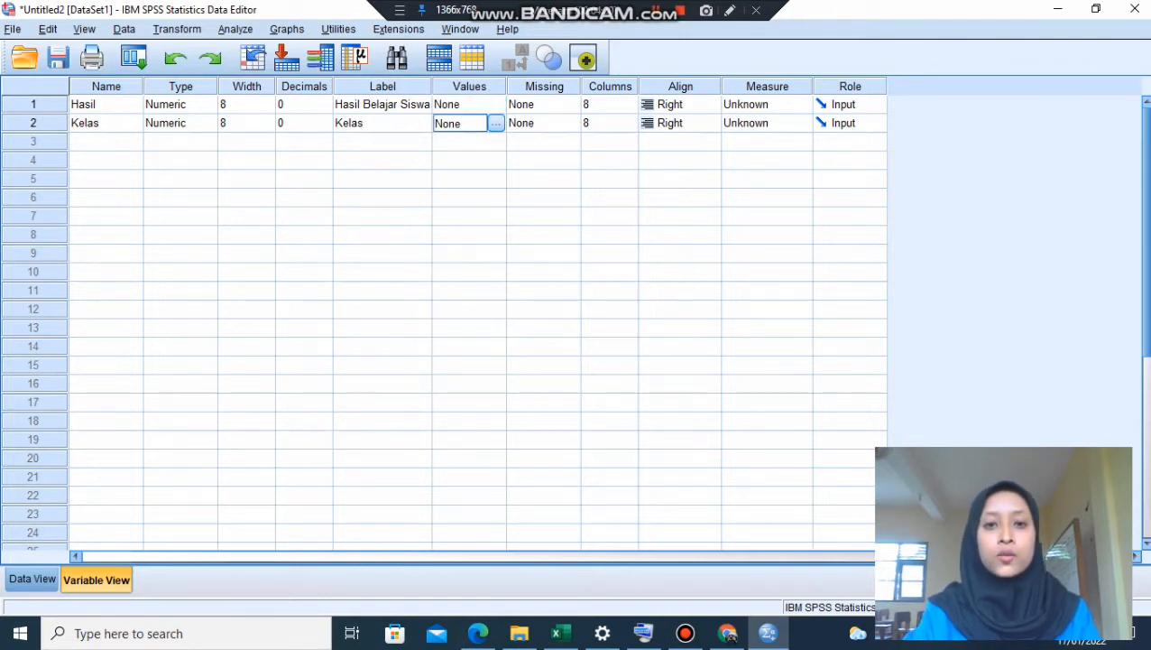
pyautogui.click(496, 123)
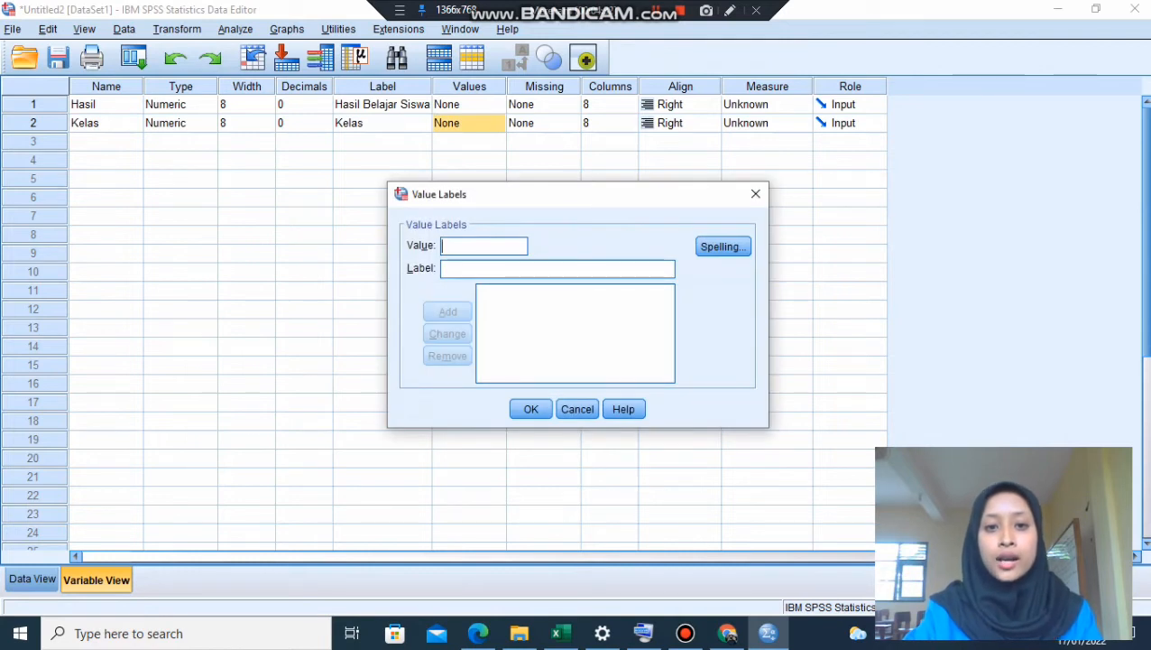
pyautogui.write('1')
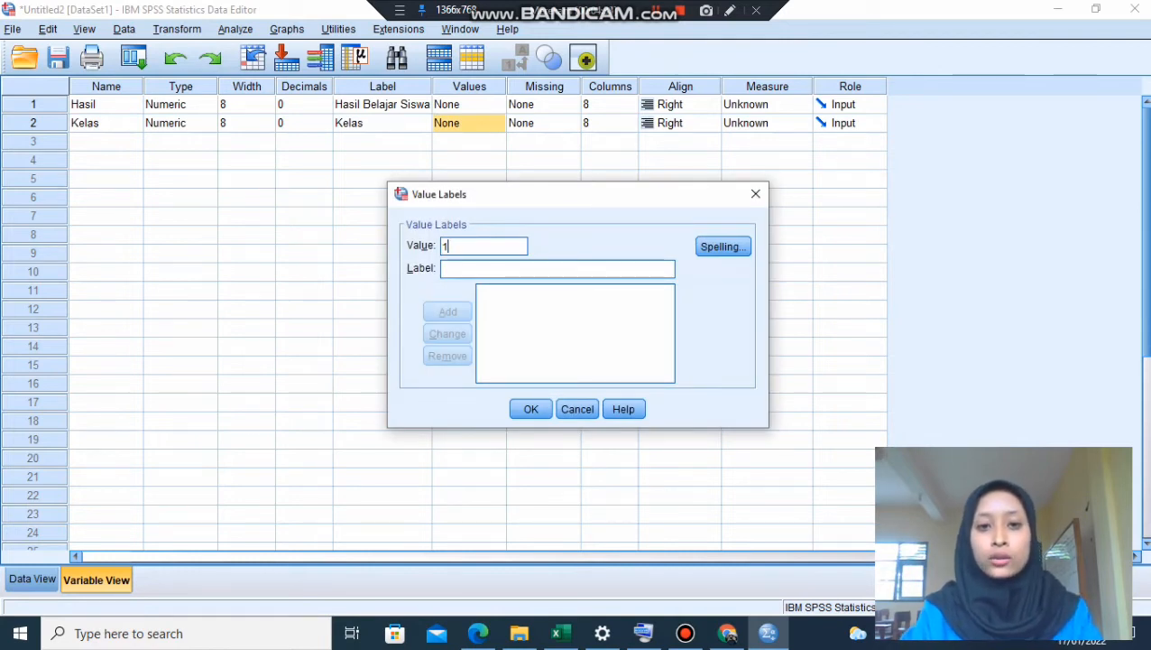
pyautogui.click(557, 269)
pyautogui.write('Pre-test')
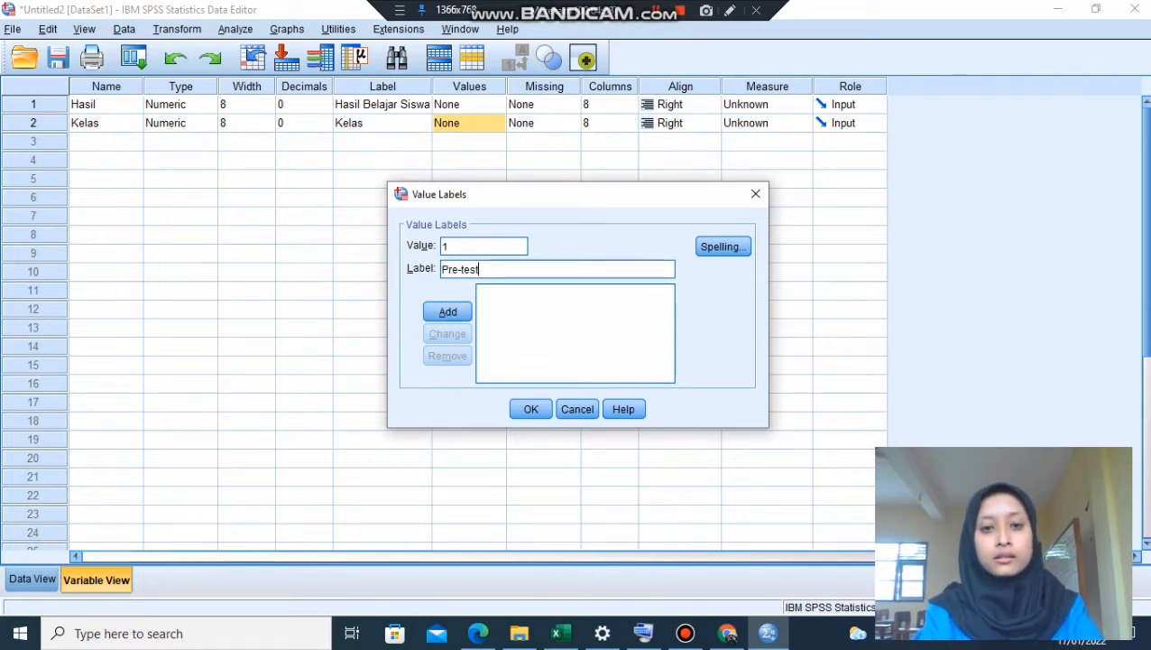
pyautogui.hotkey('alt', 'a')
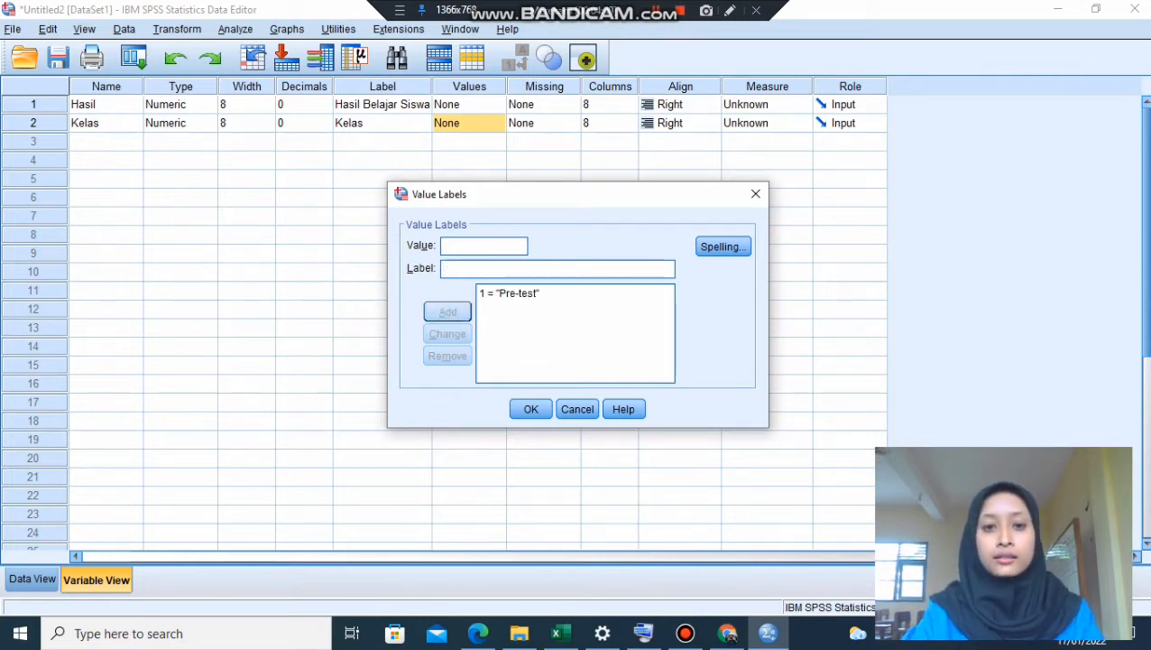
# - Add the value label 2 = "Post-Test" to the Kelas variable and accept the value labels
pyautogui.write('2')
pyautogui.click(557, 269)
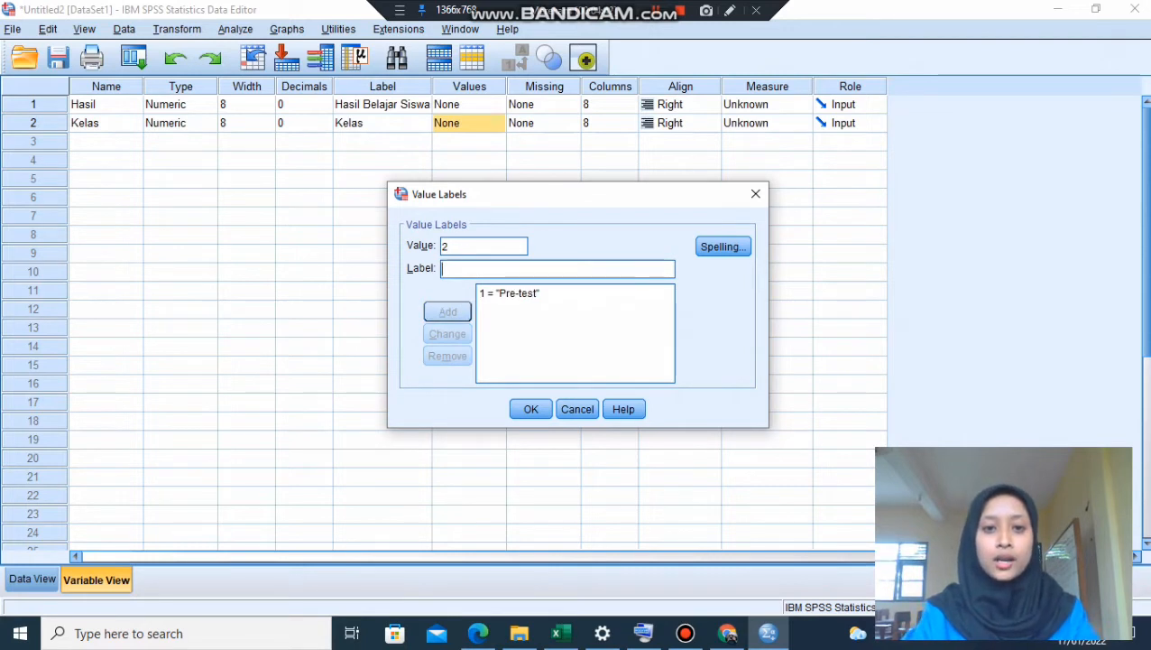
pyautogui.write('Post-Test')
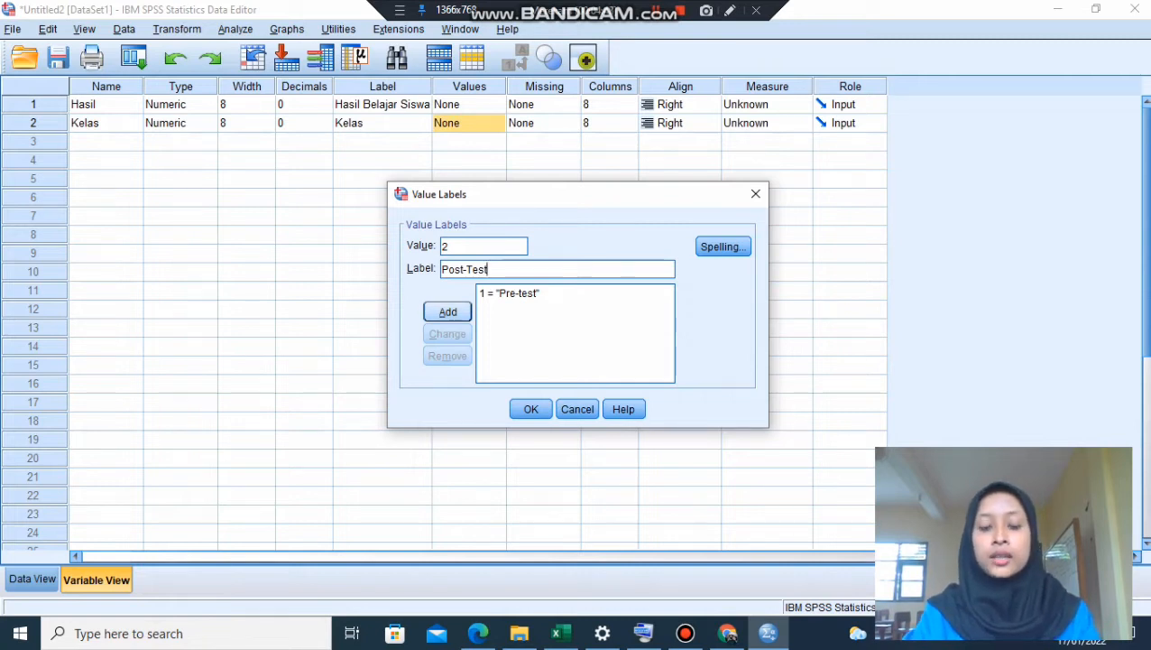
pyautogui.press('Return')
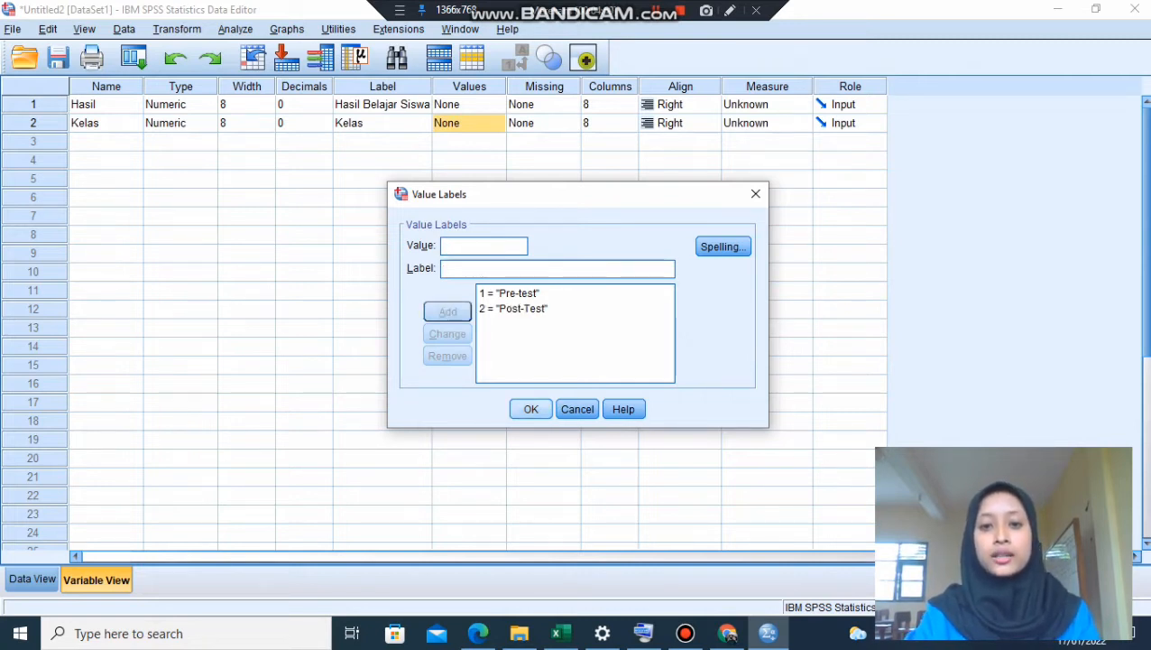
pyautogui.press('Return')
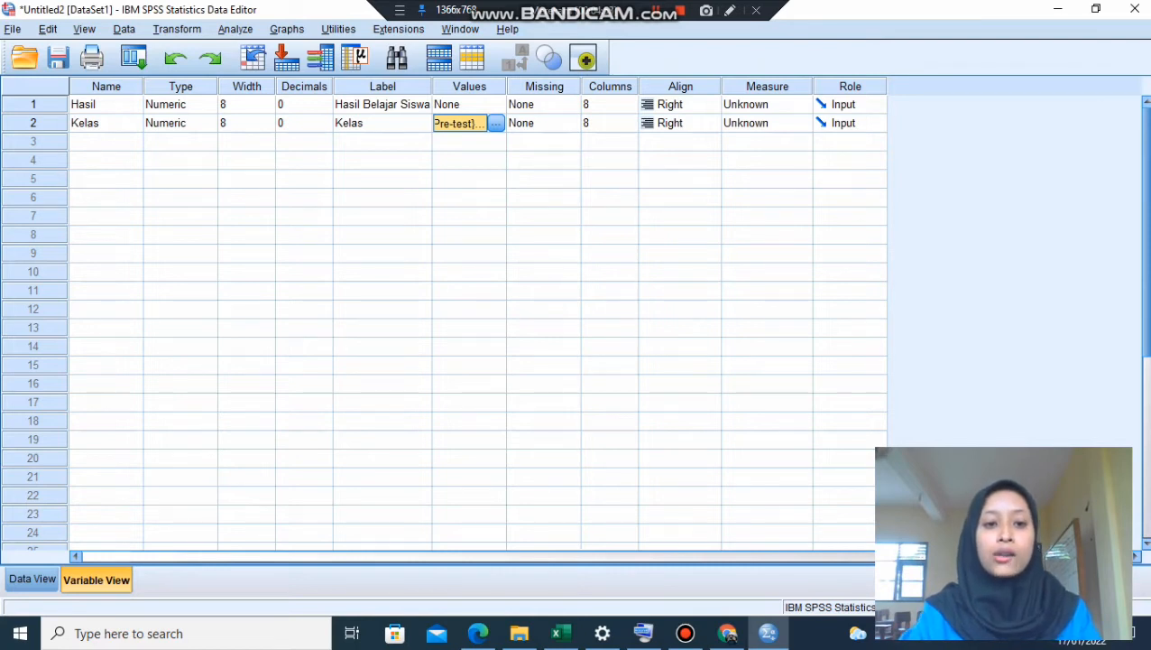
# - In the data view, move the 13 scores from the Kelas column to the Hasil column, starting at row 14
pyautogui.click(32, 580)
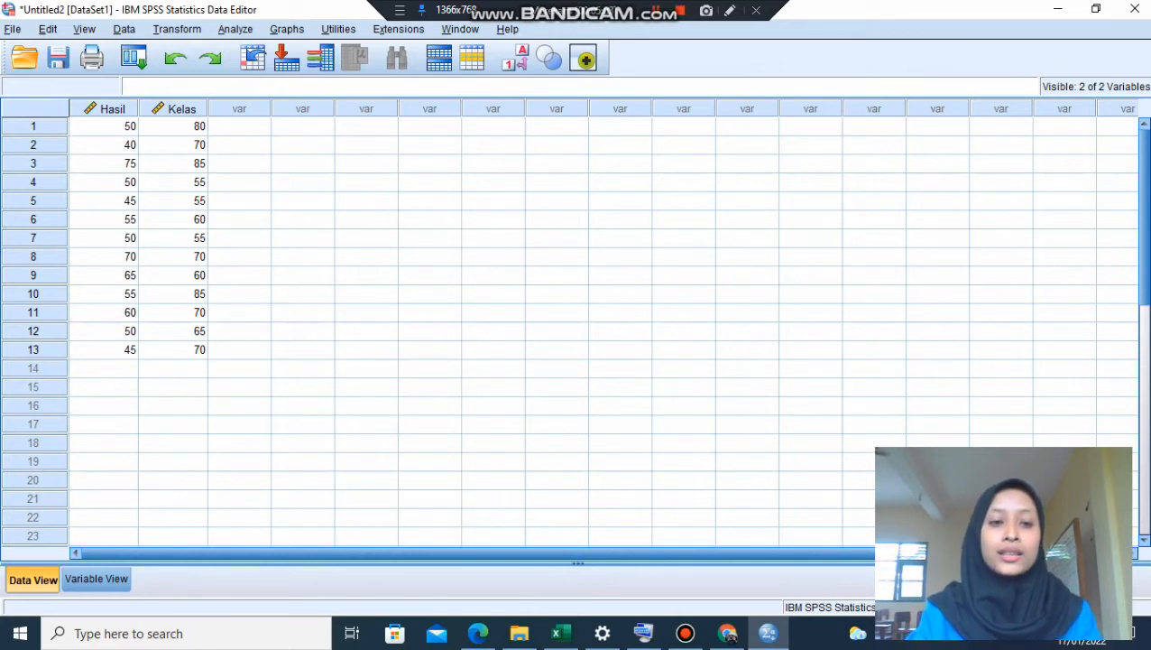
pyautogui.moveTo(174, 126); pyautogui.dragTo(173, 349)
pyautogui.hotkey('ctrl', 'c')
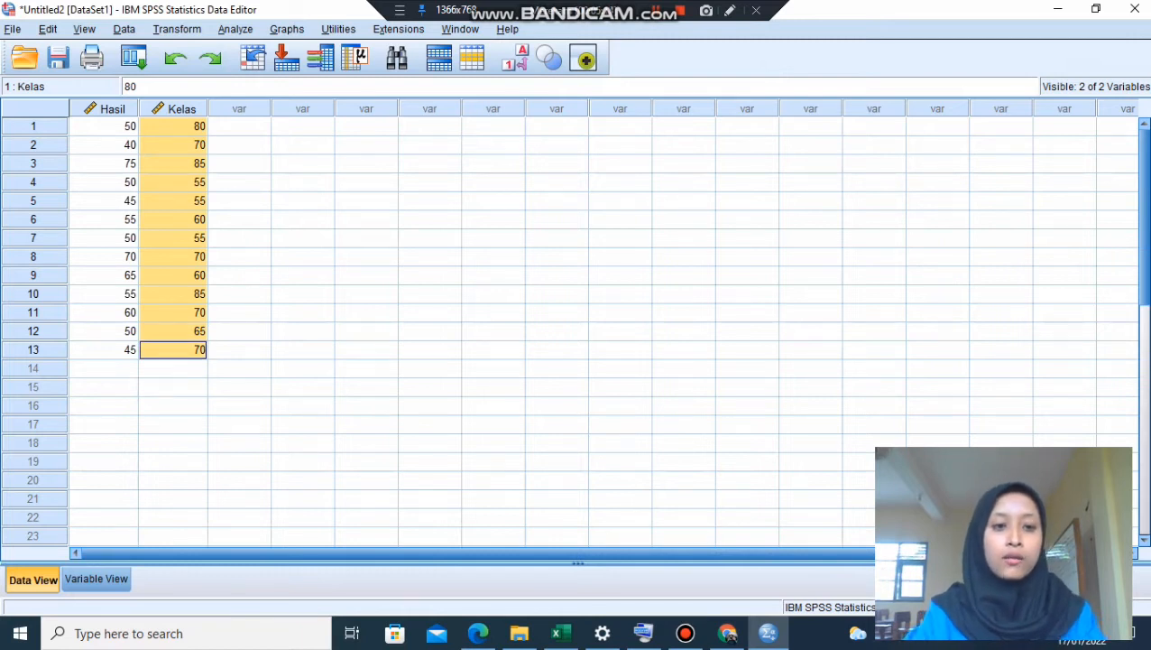
pyautogui.click(103, 368)
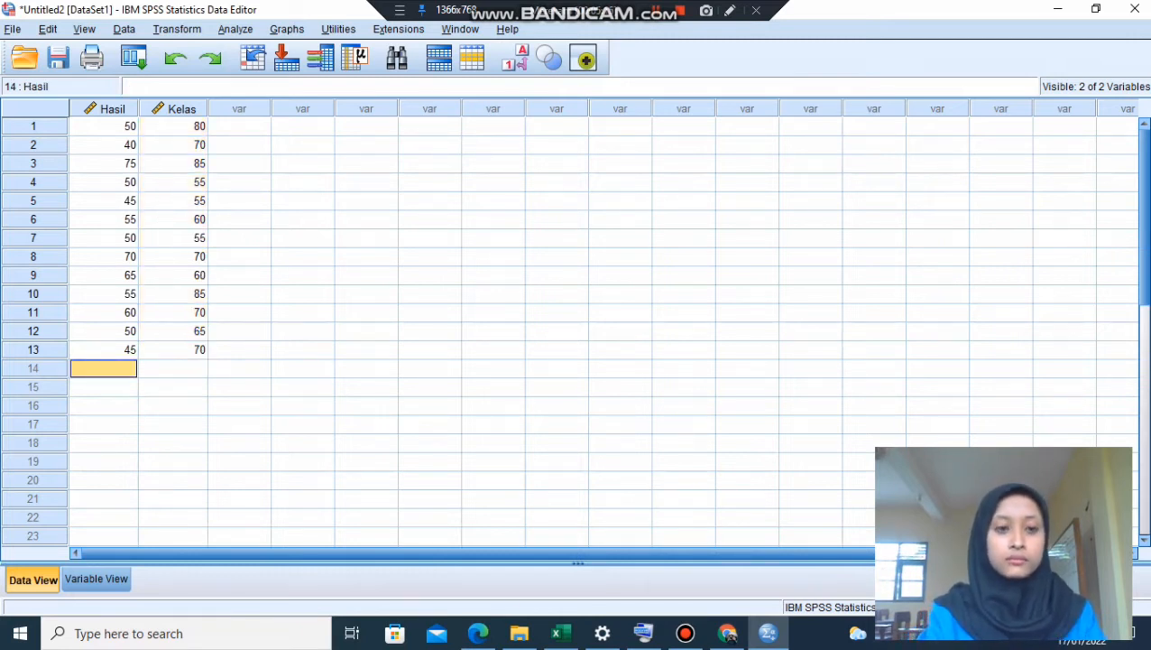
pyautogui.hotkey('ctrl', 'v')
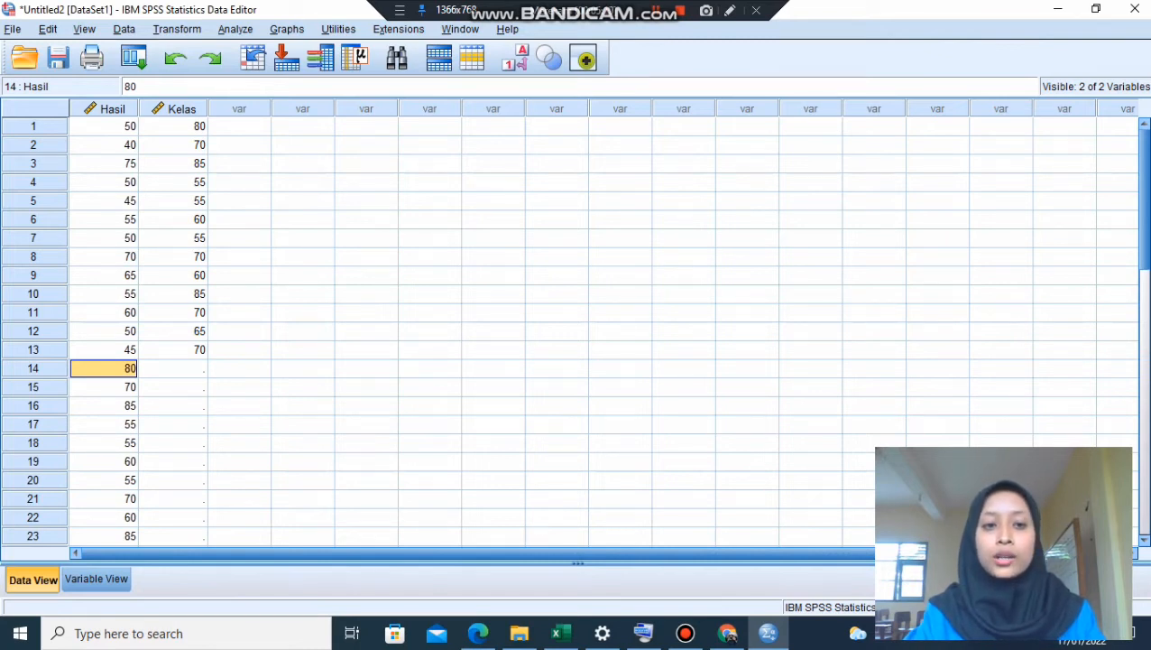
pyautogui.moveTo(173, 127); pyautogui.dragTo(172, 349)
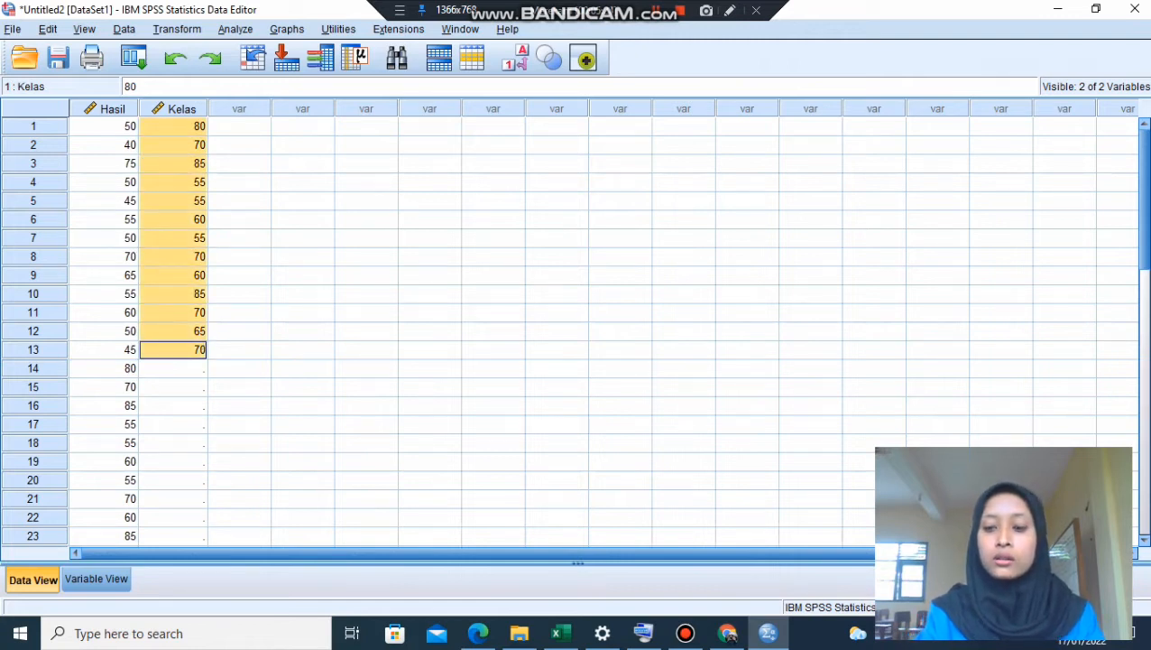
pyautogui.press('Delete')
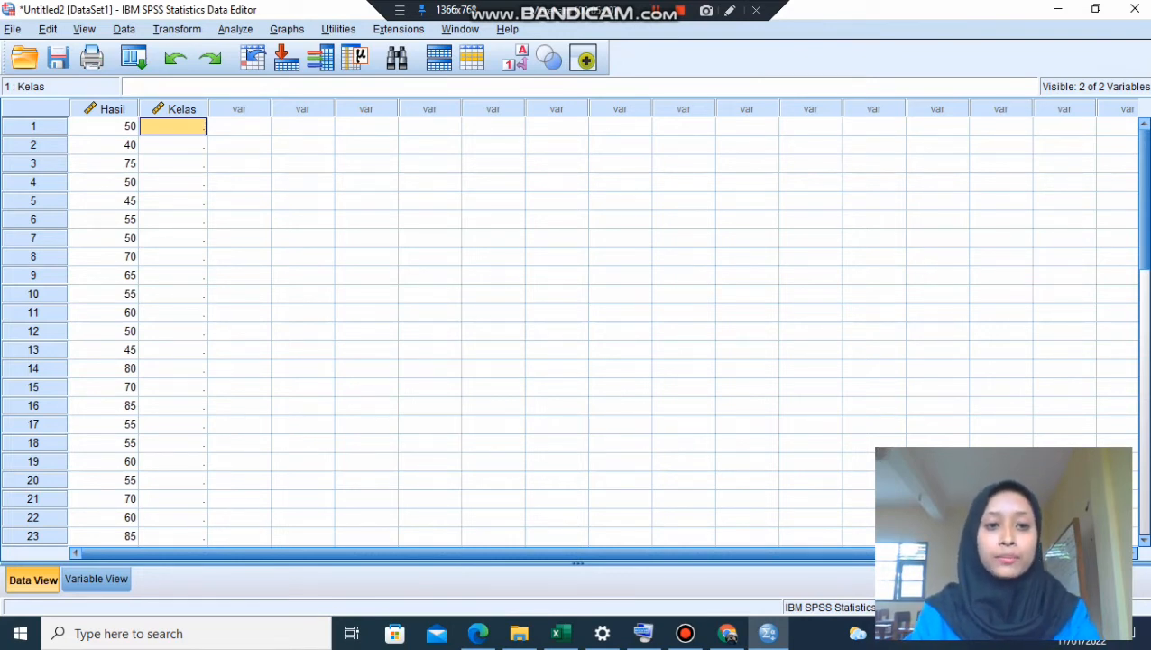
# - Enter the group code 1 in the Kelas column for rows 1 to 13
pyautogui.write('1')
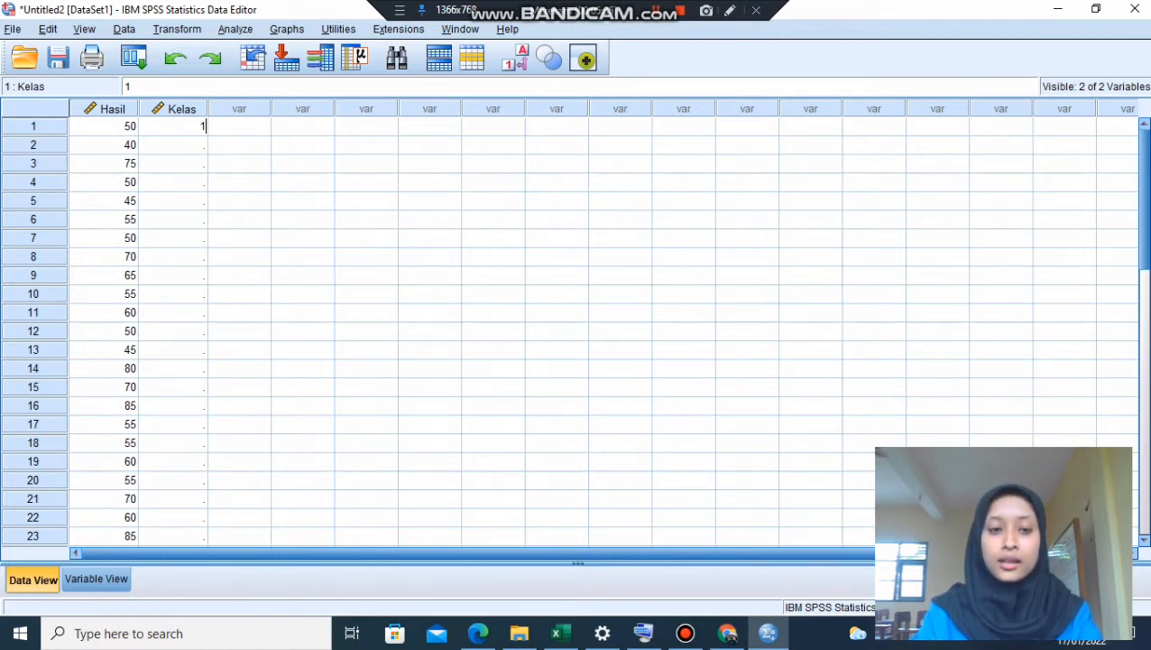
pyautogui.press('Return')
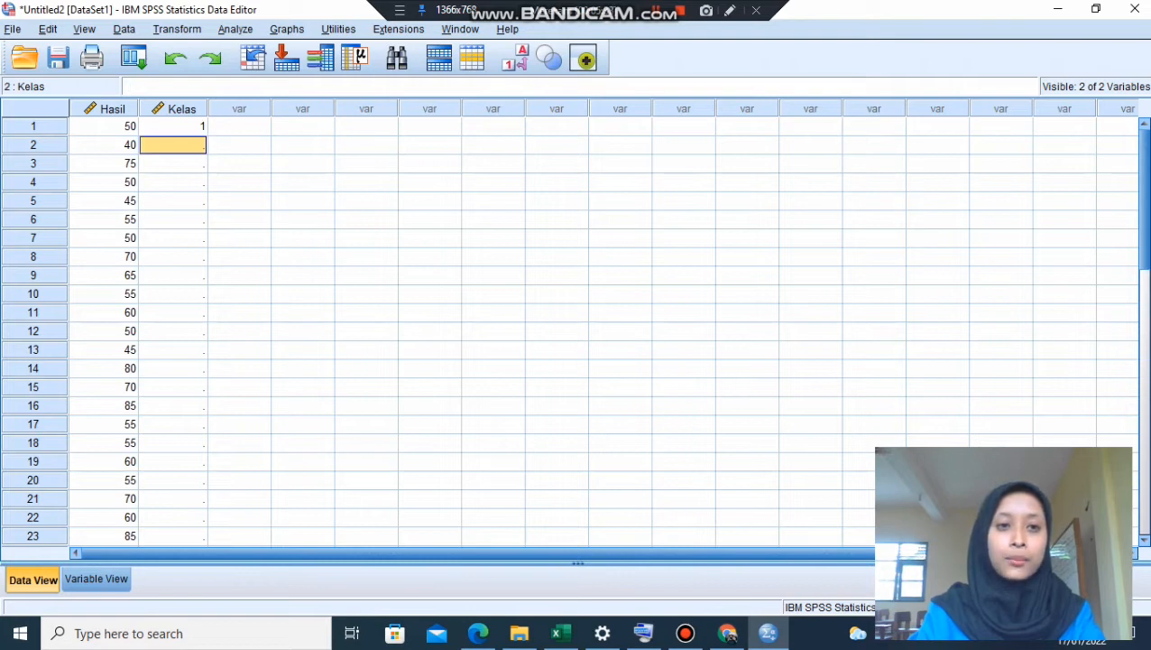
pyautogui.write('1')
pyautogui.press('Return')
pyautogui.write('1')
pyautogui.press('Return')
pyautogui.write('1')
pyautogui.press('Return')
pyautogui.press('1')
pyautogui.press('Return')
pyautogui.press('1')
pyautogui.press('Return')
pyautogui.write('1')
pyautogui.press('Return')
pyautogui.write('1')
pyautogui.press('Return')
pyautogui.write('1')
pyautogui.press('Return')
pyautogui.write('1')
pyautogui.press('Return')
pyautogui.write('1')
pyautogui.press('Return')
pyautogui.write('1')
pyautogui.press('Return')
pyautogui.write('1')
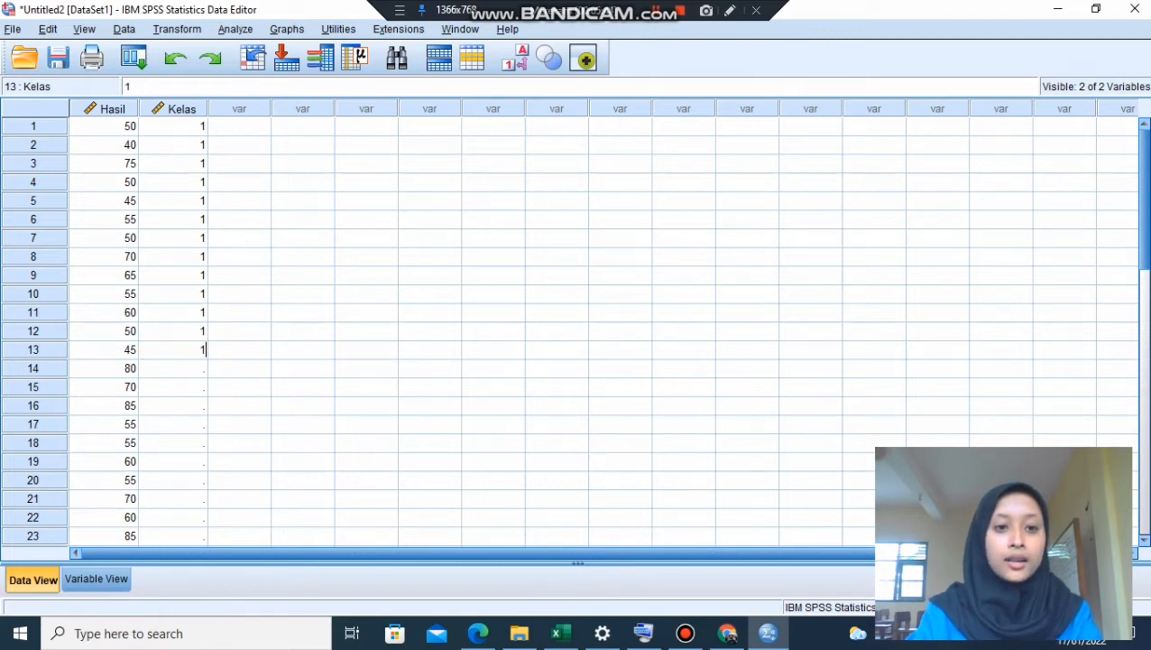
pyautogui.press('Return')
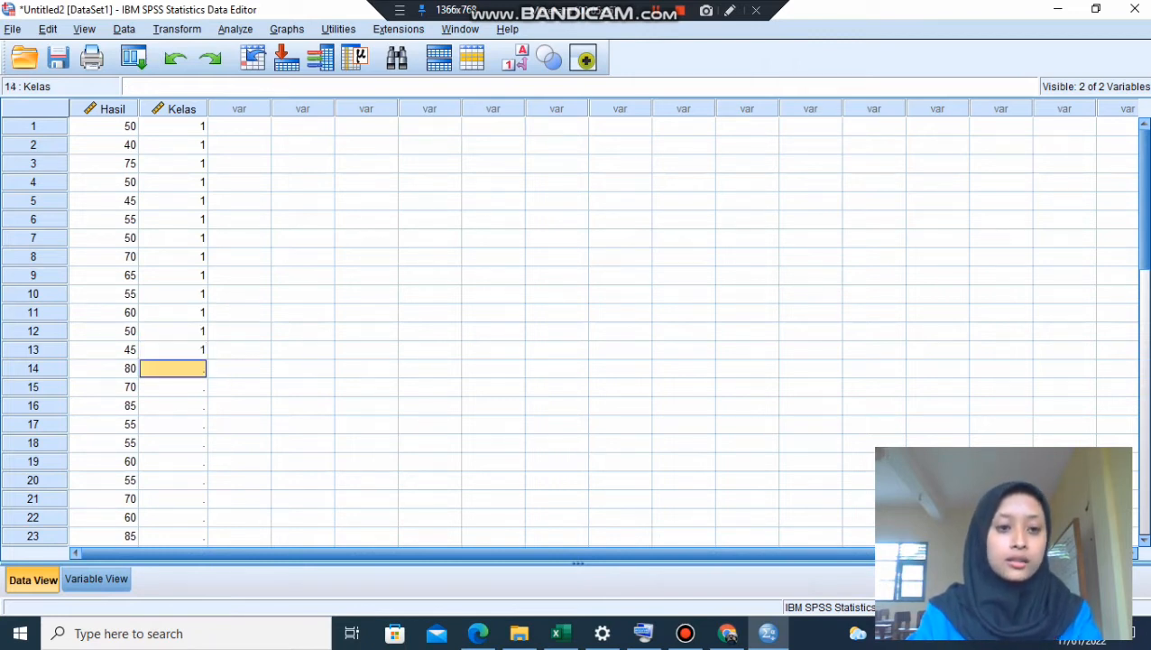
# - Enter the group code 2 in the Kelas column for rows 14 to 26
pyautogui.write('2')
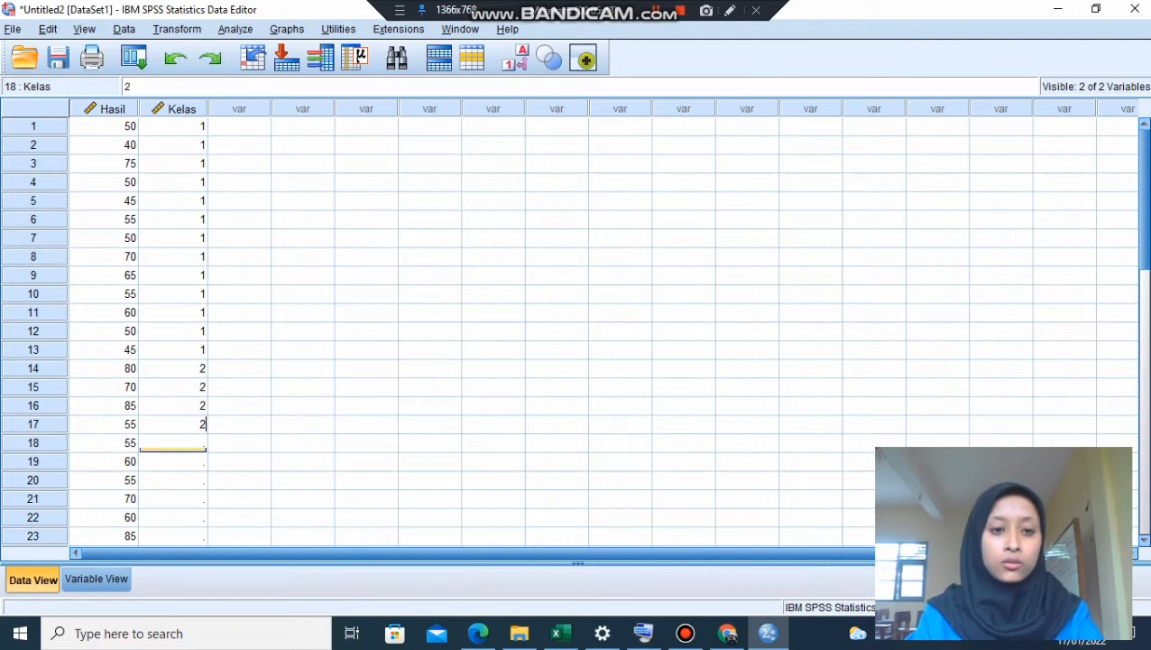
pyautogui.write(' 2 2 2 2 2 2')
pyautogui.press('Return')
pyautogui.write('2')
pyautogui.press('Return')
pyautogui.write('2')
pyautogui.press('Return')
pyautogui.write('2')
pyautogui.press('Return')
pyautogui.write('2')
pyautogui.press('Return')
pyautogui.write('2')
pyautogui.press('Return')
pyautogui.write('2')
pyautogui.press('Return')
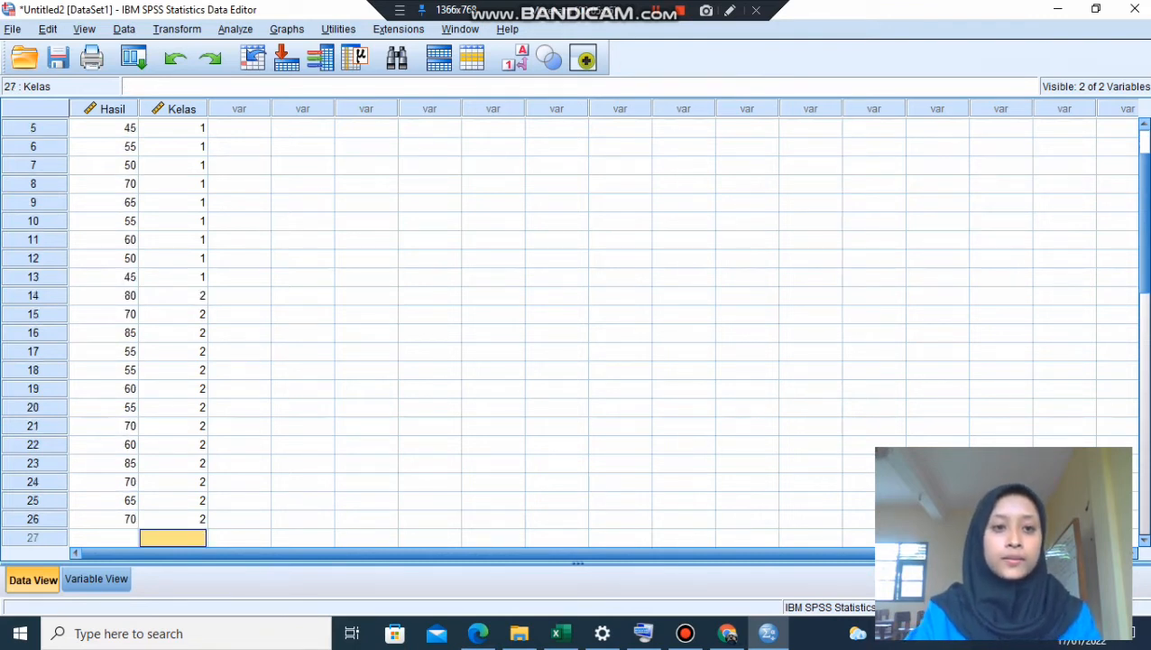
# - Set up an Explore analysis with Hasil Belajar Siswa as the dependent variable and Kelas as the factor
pyautogui.click(173, 128)
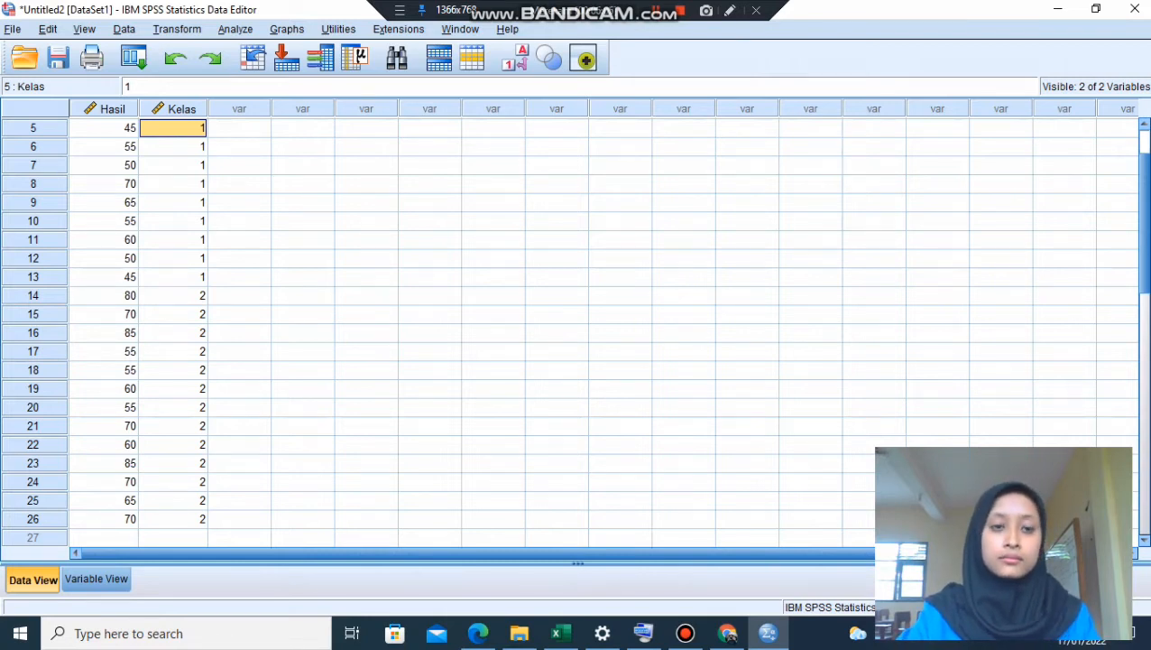
pyautogui.scroll(2, 569, 325)
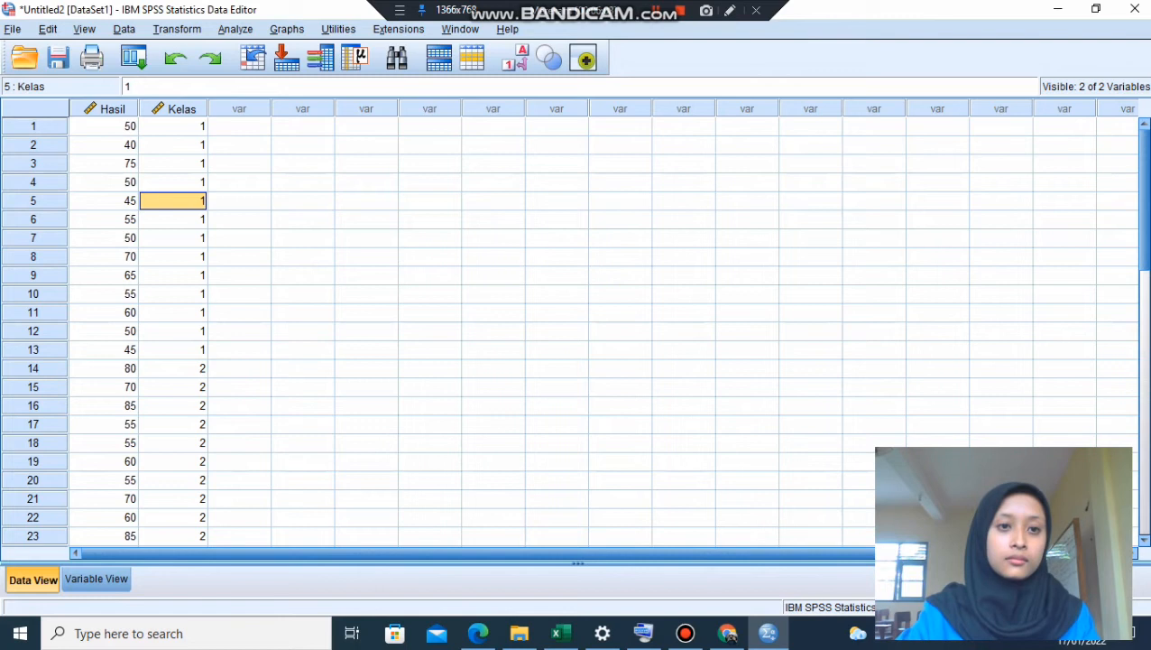
pyautogui.click(104, 127)
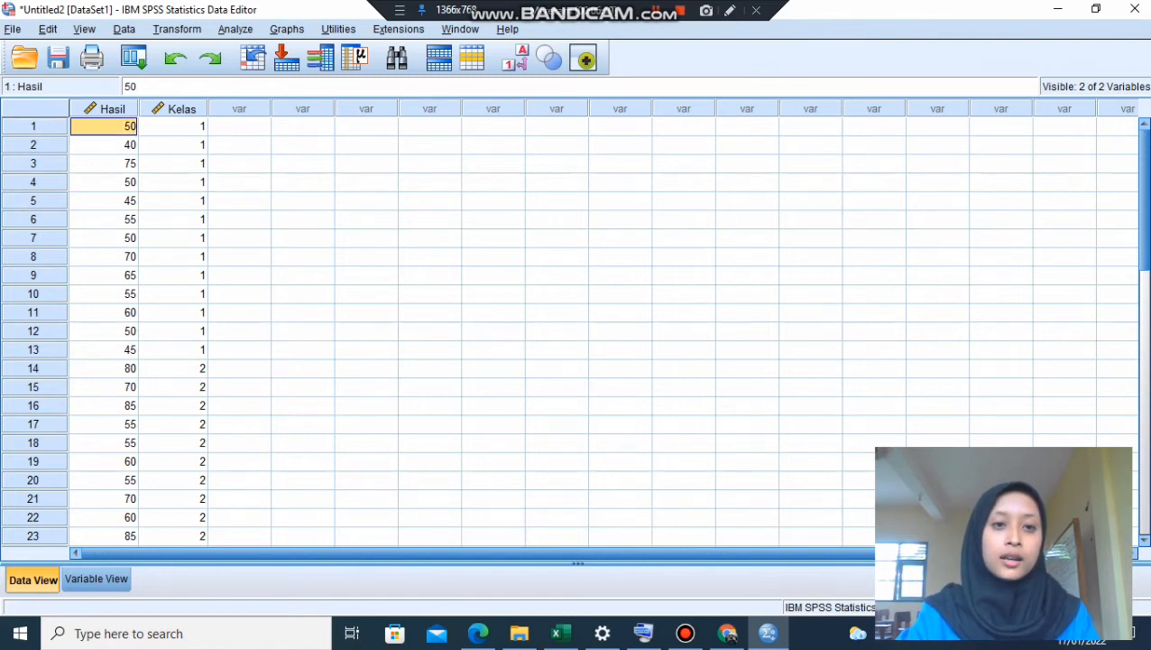
pyautogui.click(234, 29)
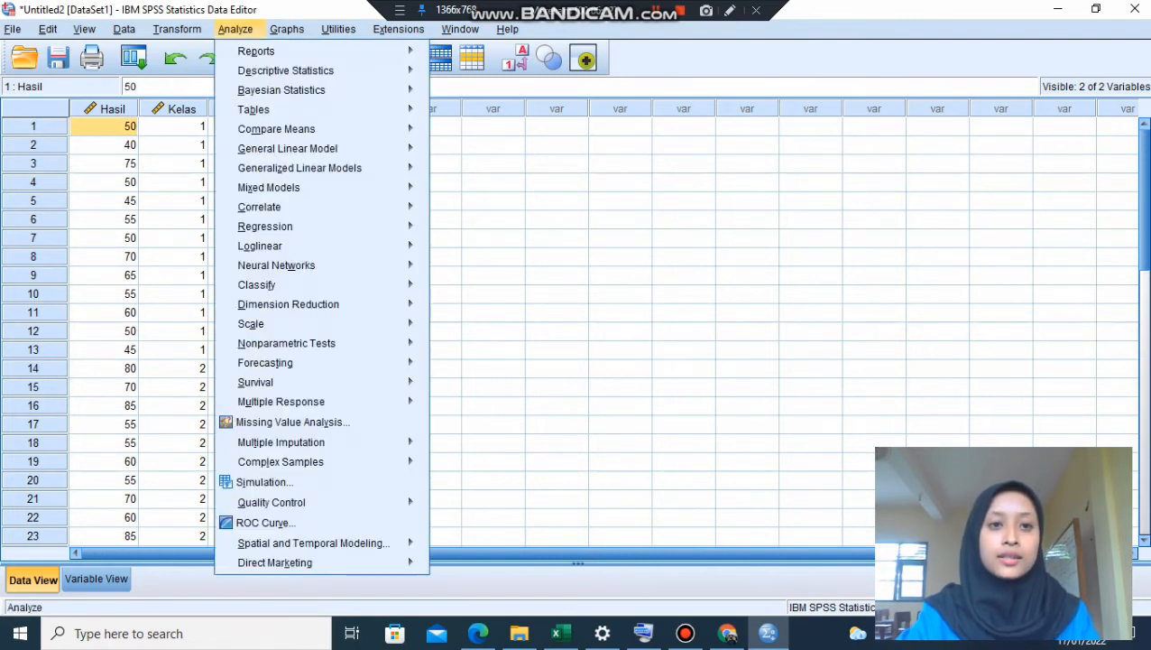
pyautogui.moveTo(297, 89)
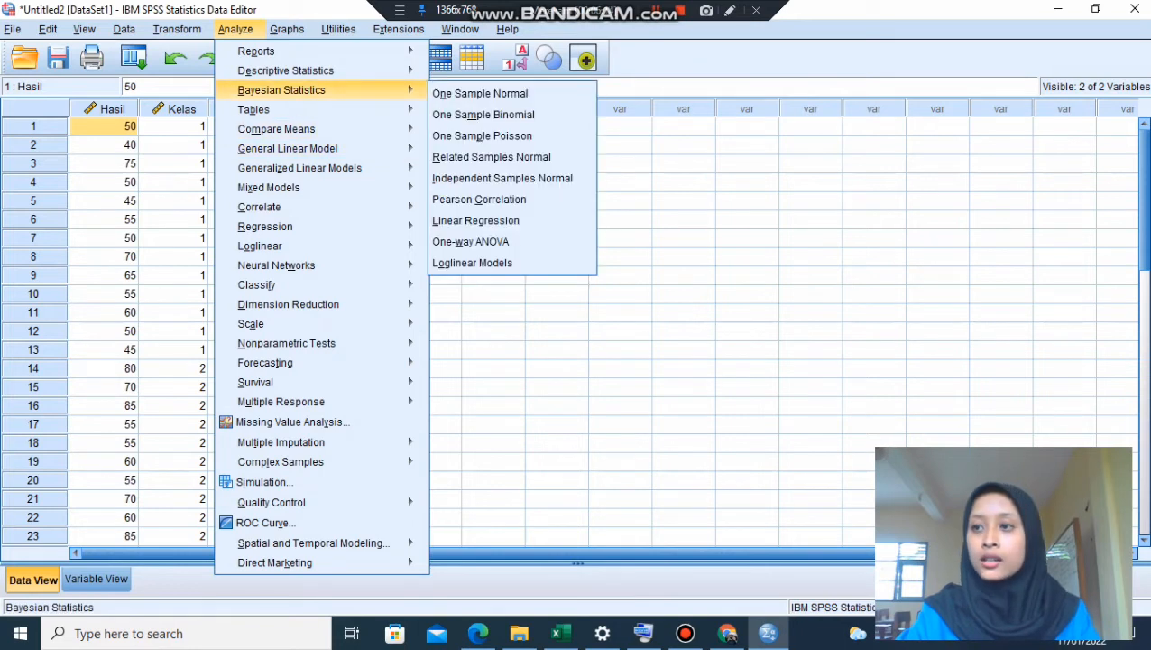
pyautogui.moveTo(286, 71)
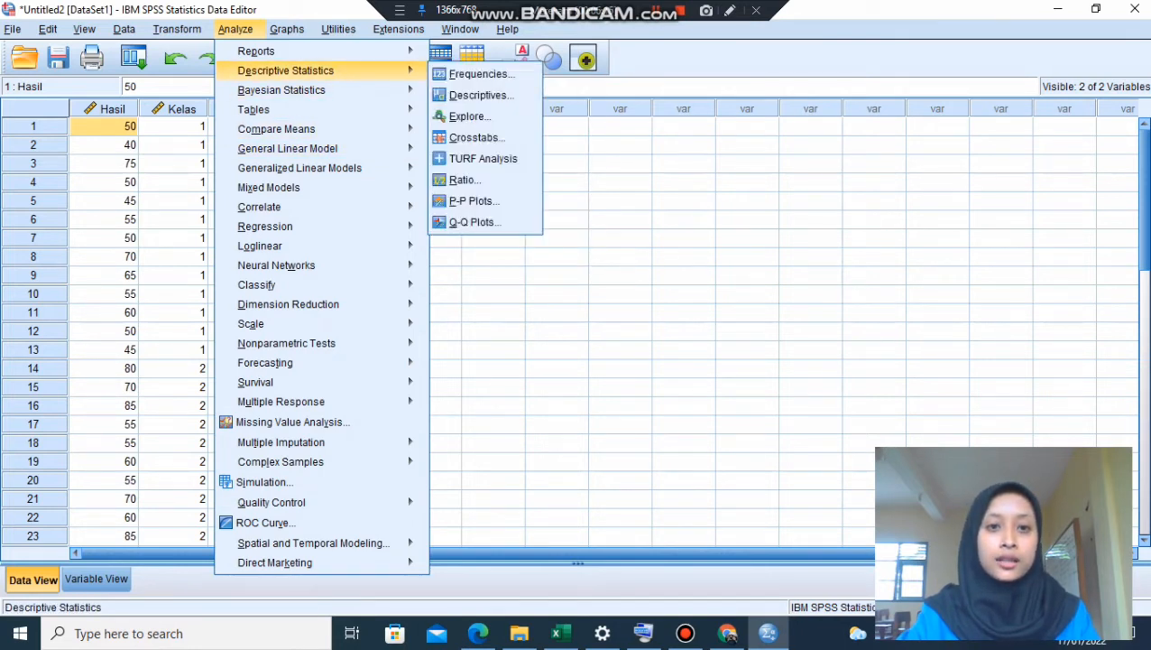
pyautogui.click(469, 116)
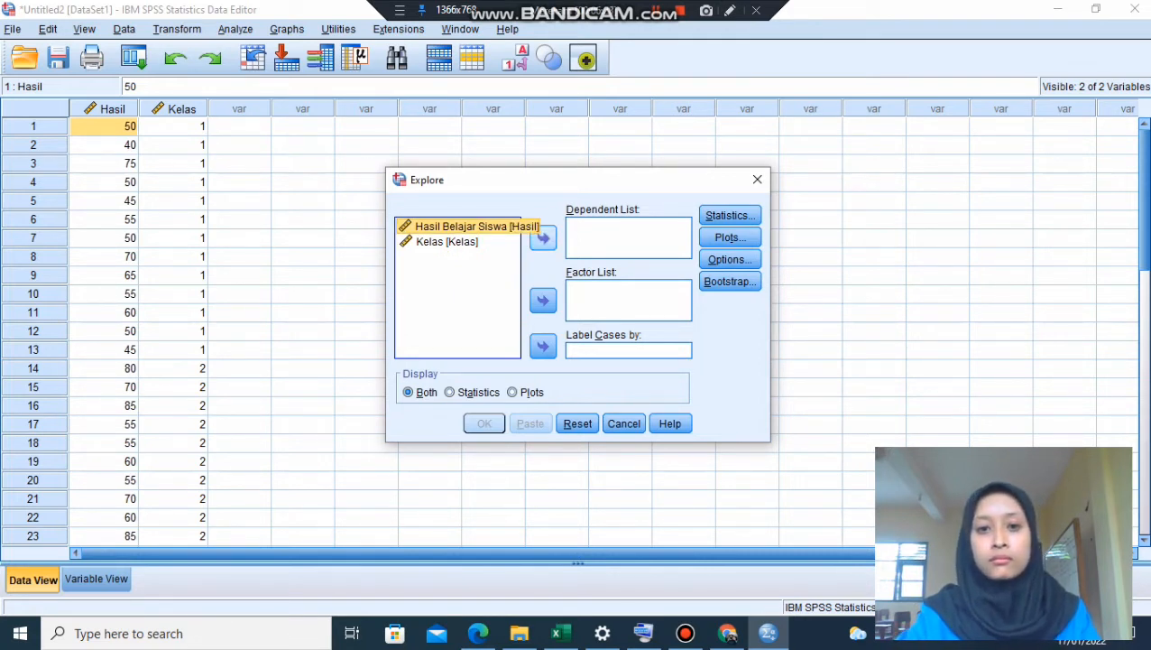
pyautogui.click(542, 237)
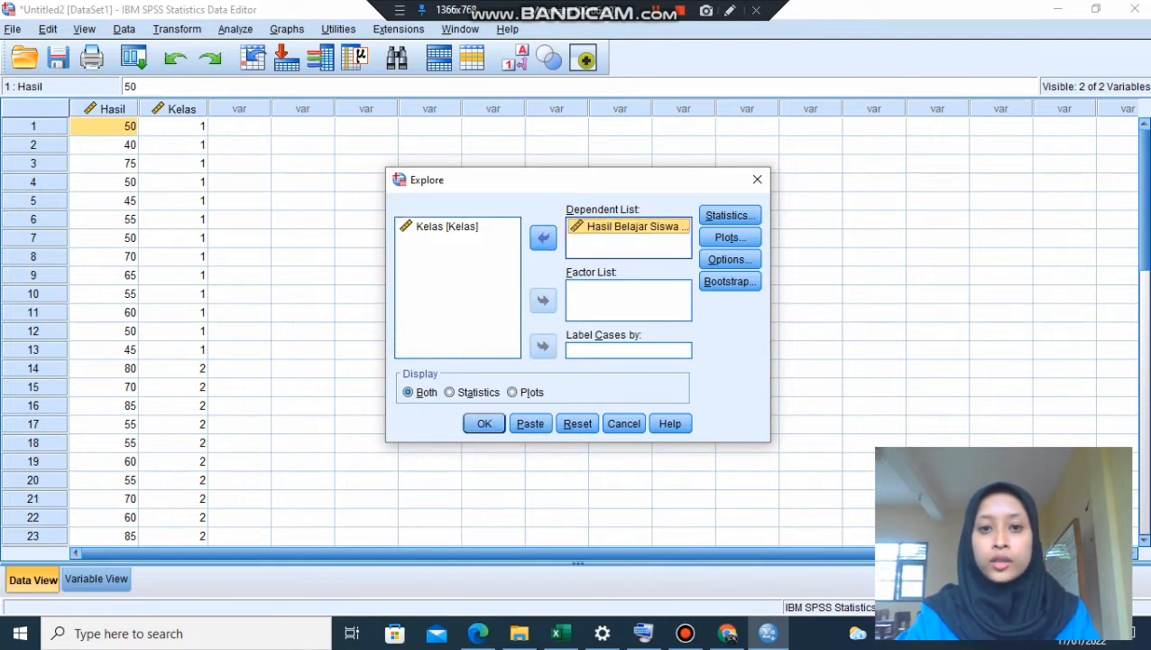
pyautogui.click(448, 227)
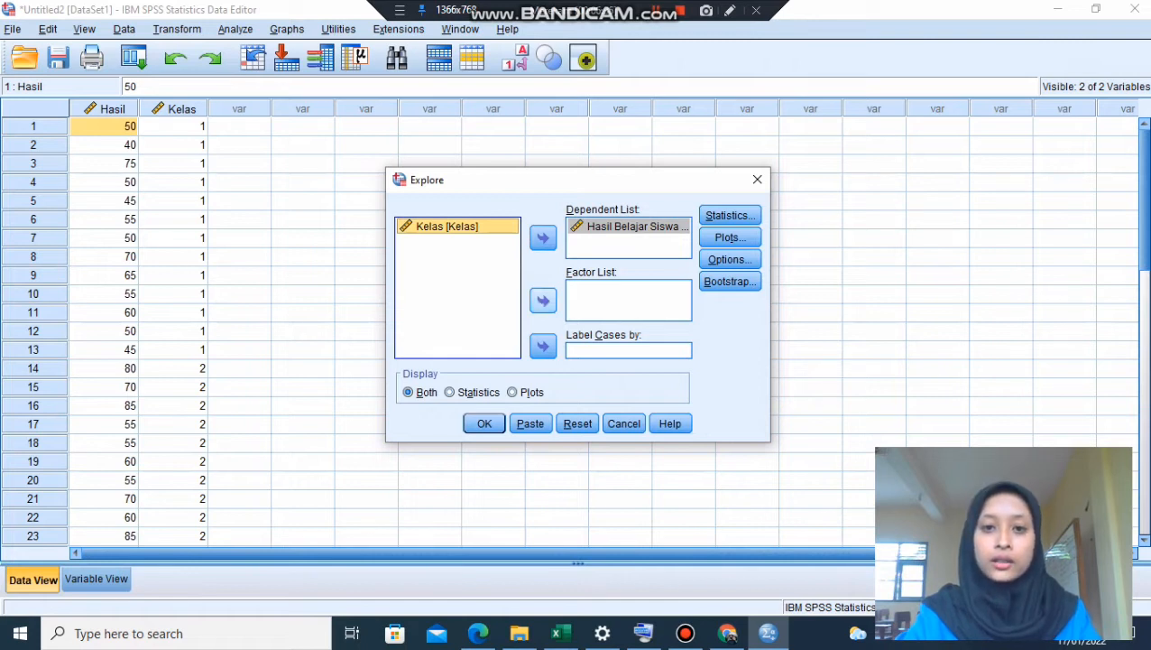
pyautogui.click(543, 300)
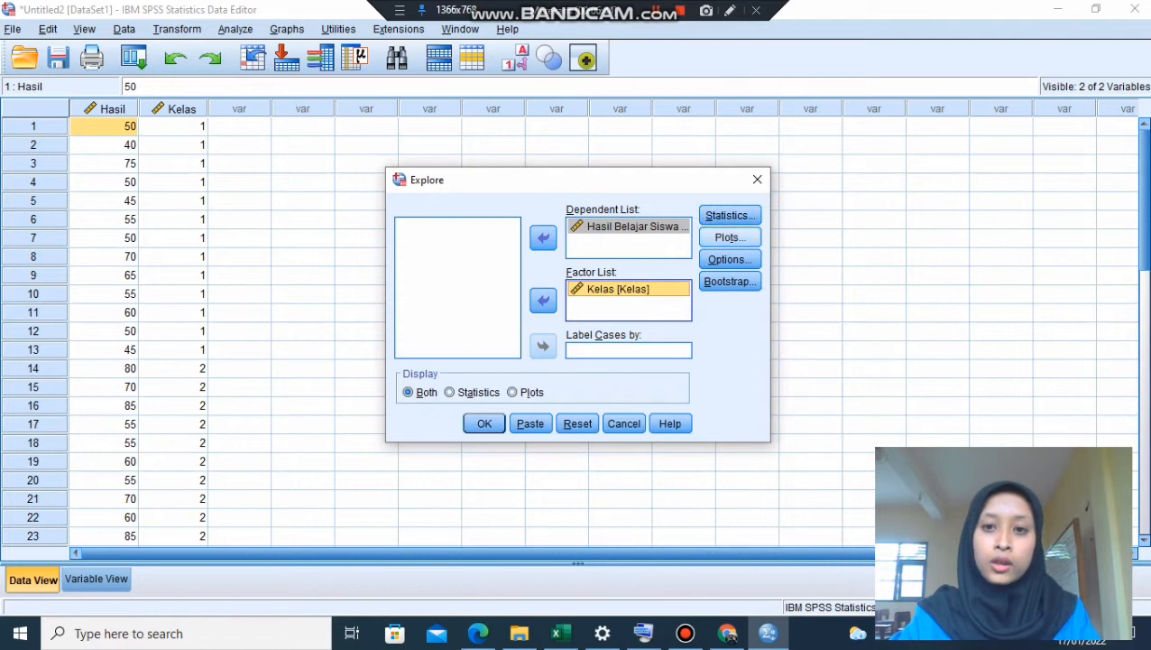
# - Enable normality plots with tests in the Explore plot options and accept them
pyautogui.click(730, 237)
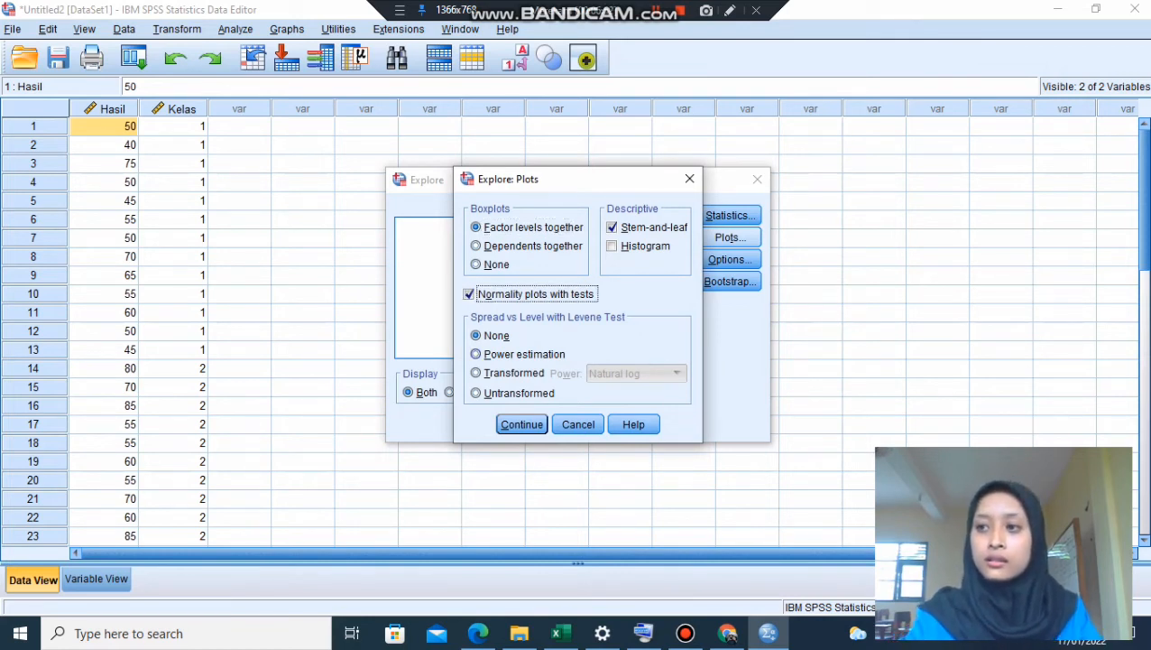
pyautogui.click(526, 424)
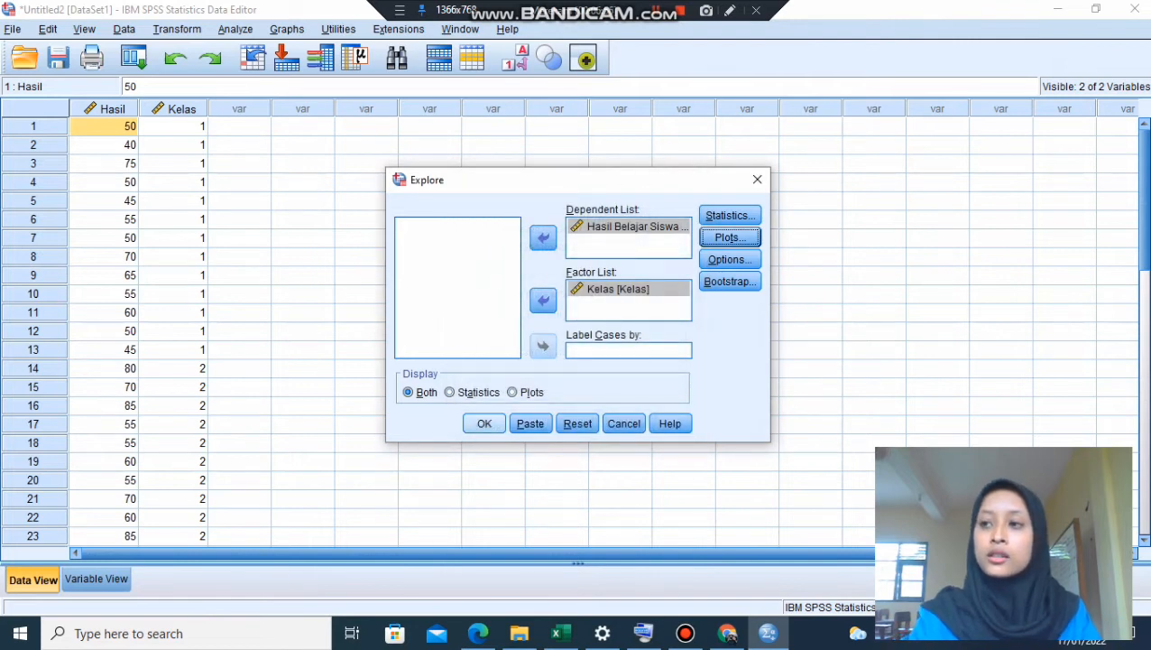
# - Run the Explore analysis, review the output down to the Tests of Normality table, and minimize the output window
pyautogui.click(485, 423)
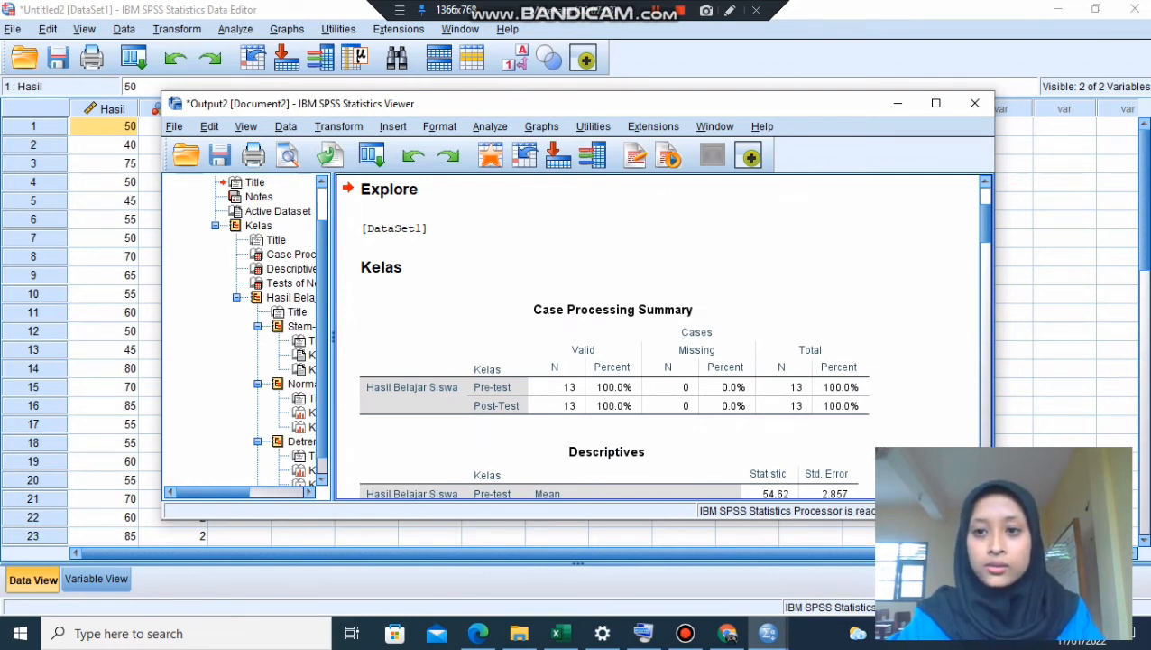
pyautogui.scroll(3, 658, 337)
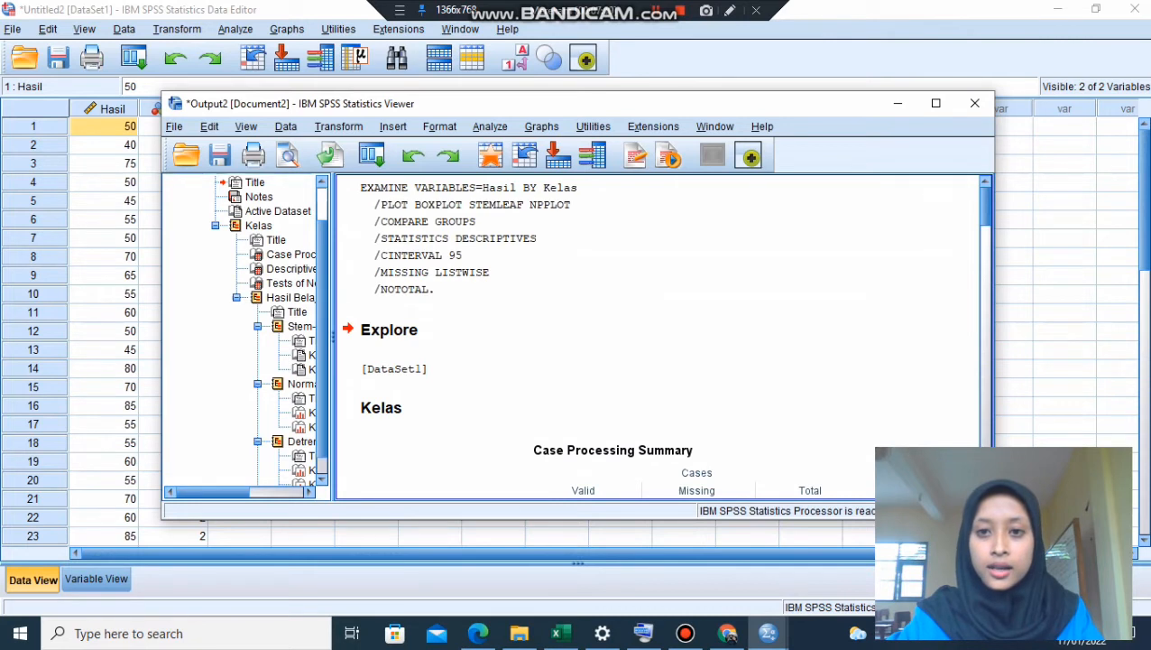
pyautogui.scroll(-1, 658, 337)
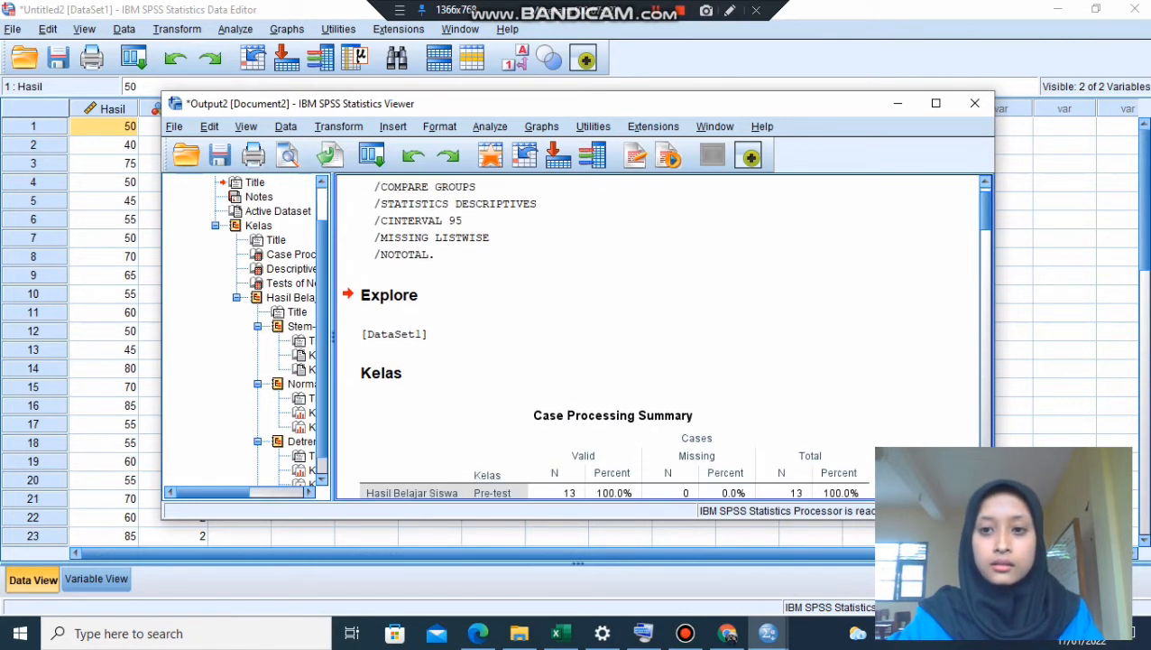
pyautogui.scroll(-18, 659, 336)
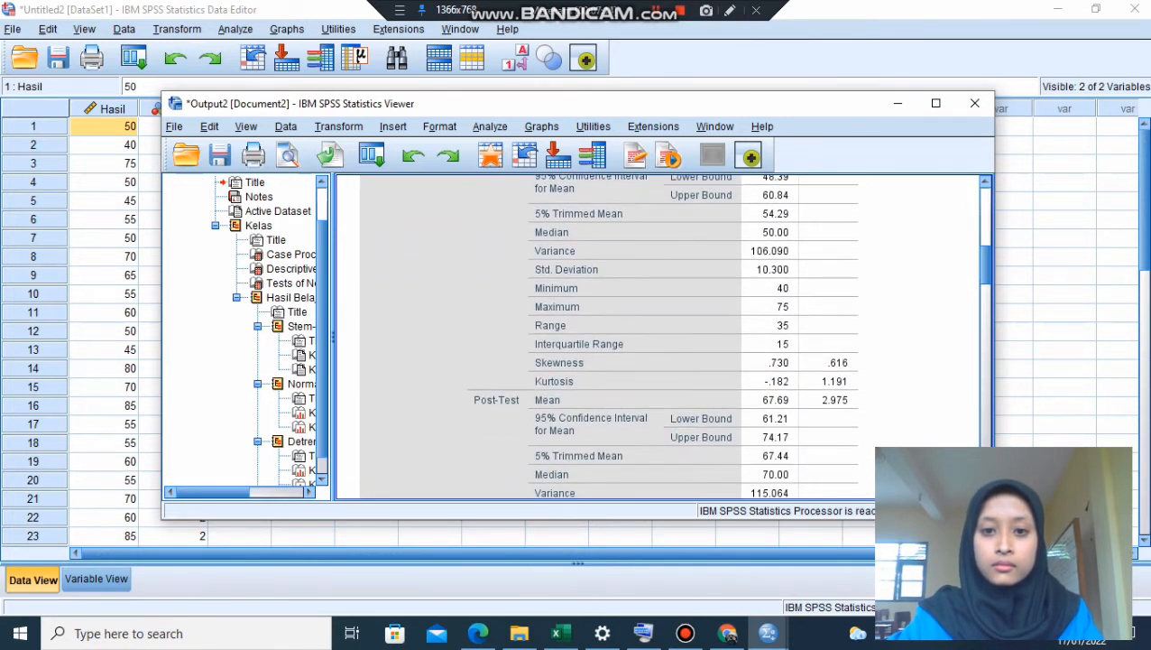
pyautogui.moveTo(985, 314); pyautogui.dragTo(985, 314)
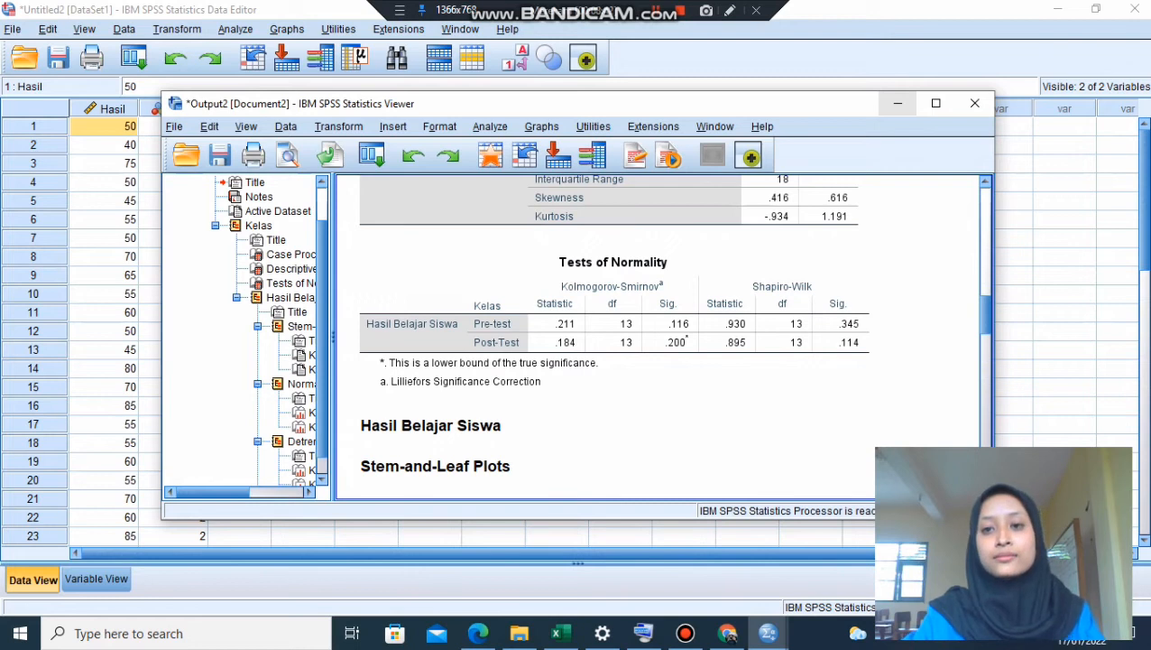
pyautogui.click(898, 103)
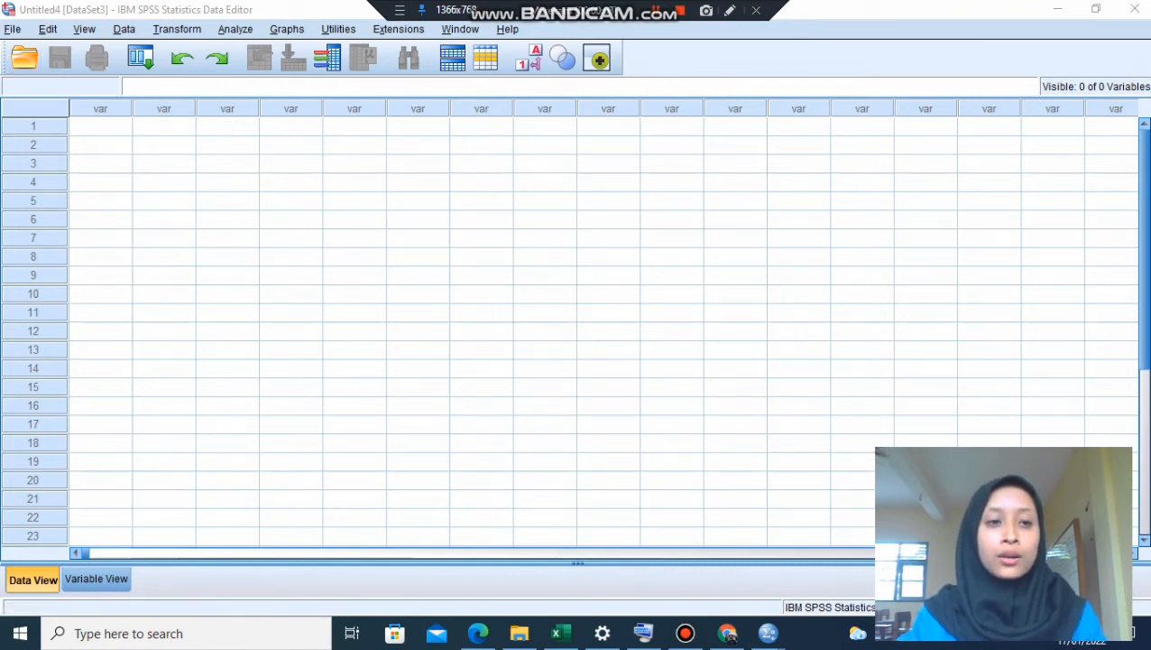
pyautogui.hotkey('alt', 'f')
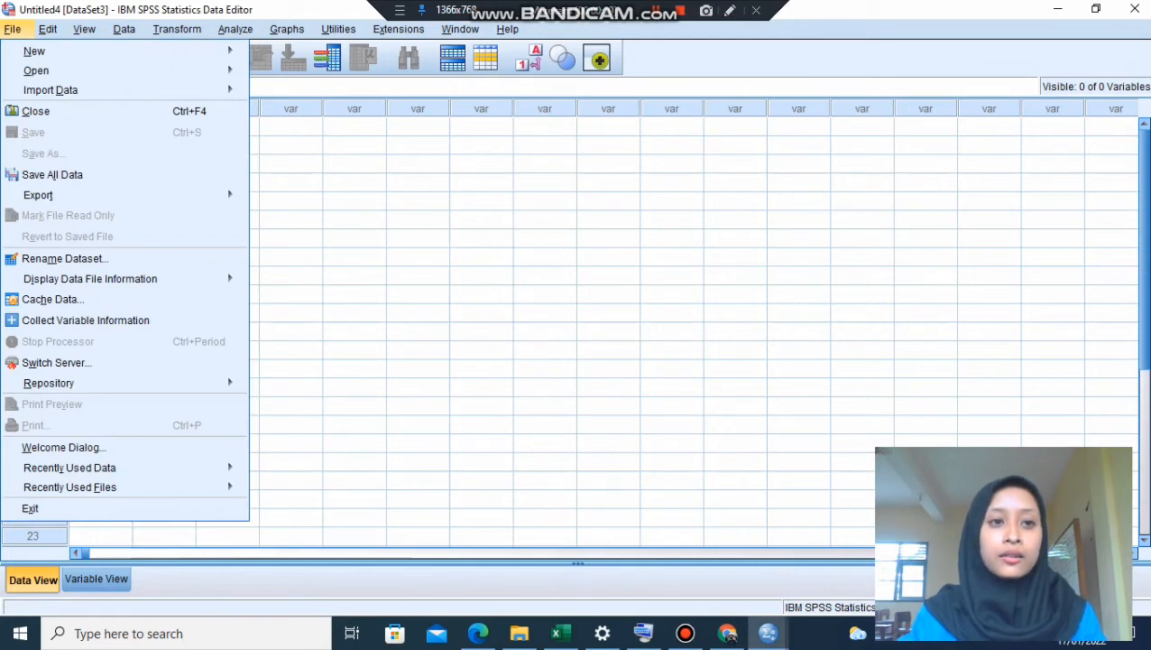
pyautogui.moveTo(35, 52)
pyautogui.moveTo(51, 90)
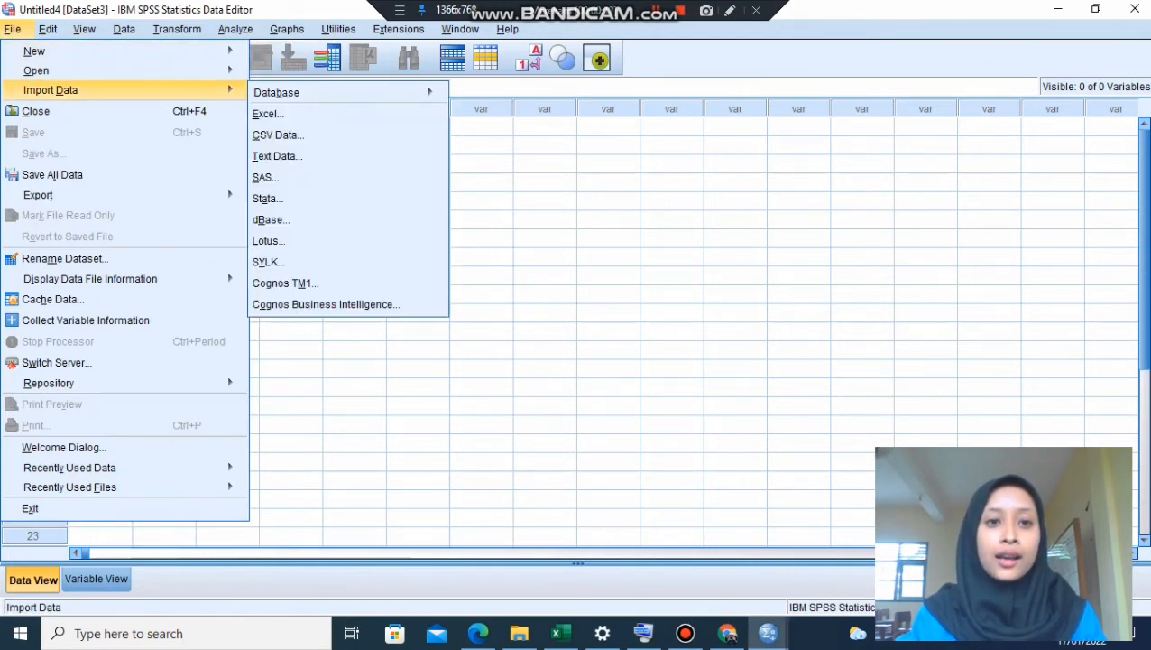
pyautogui.moveTo(124, 52)
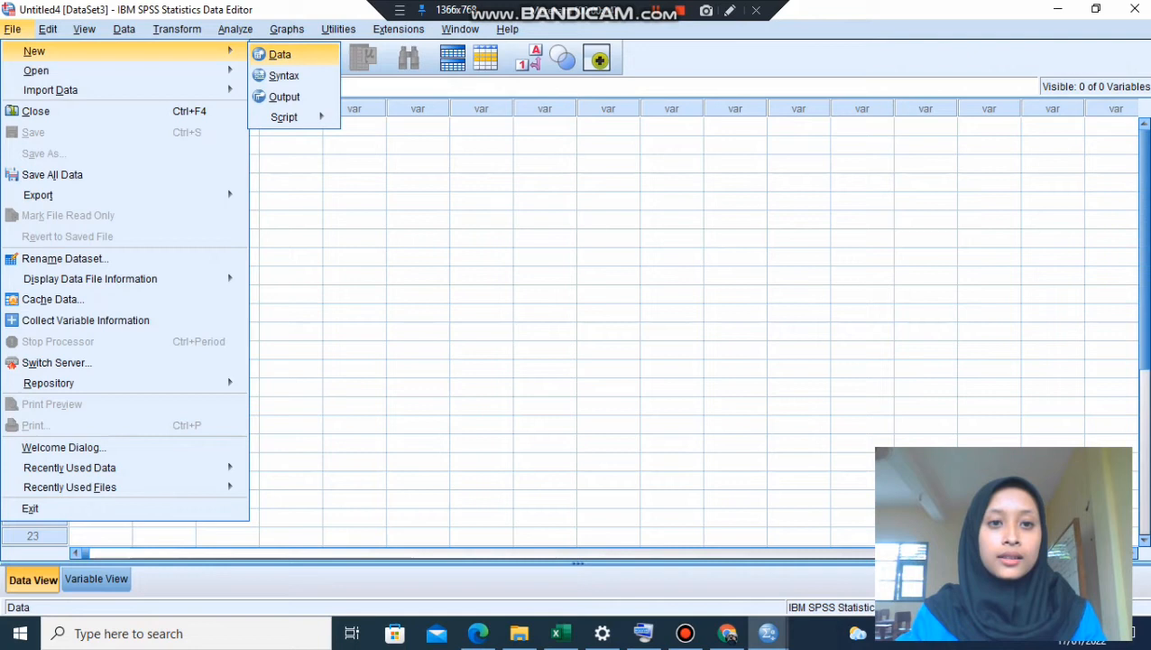
pyautogui.click(291, 200)
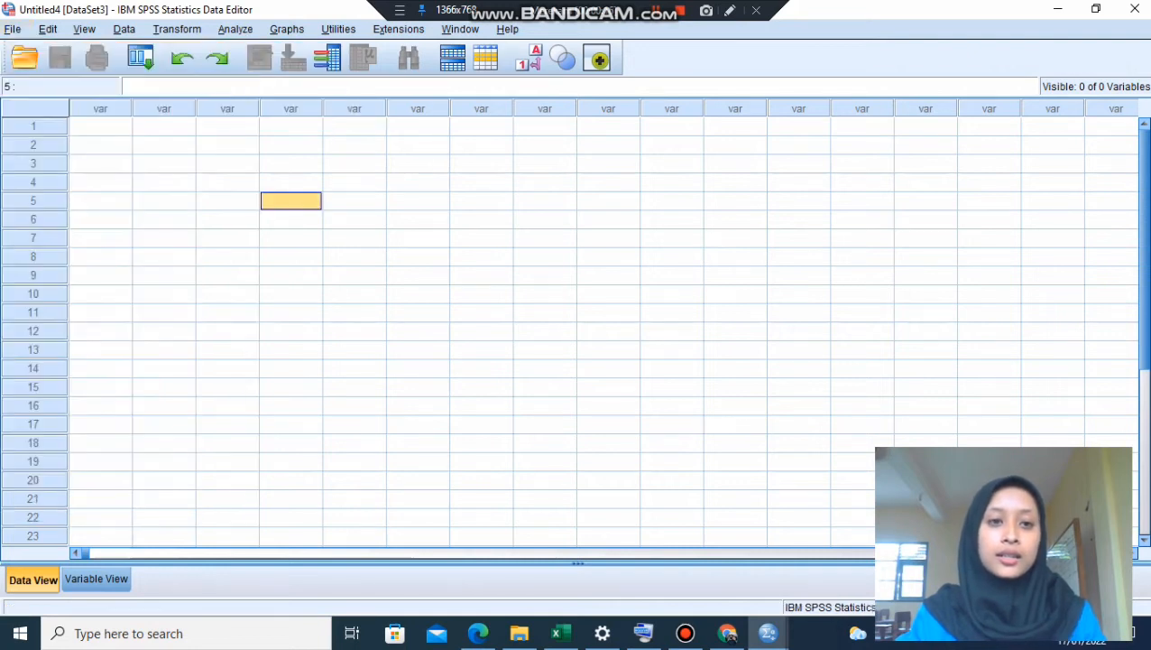
# - Paste the pre-test and post-test scores copied from Excel cells B26:C38 into the empty dataset, starting at row 1 of the first column
pyautogui.click(100, 126)
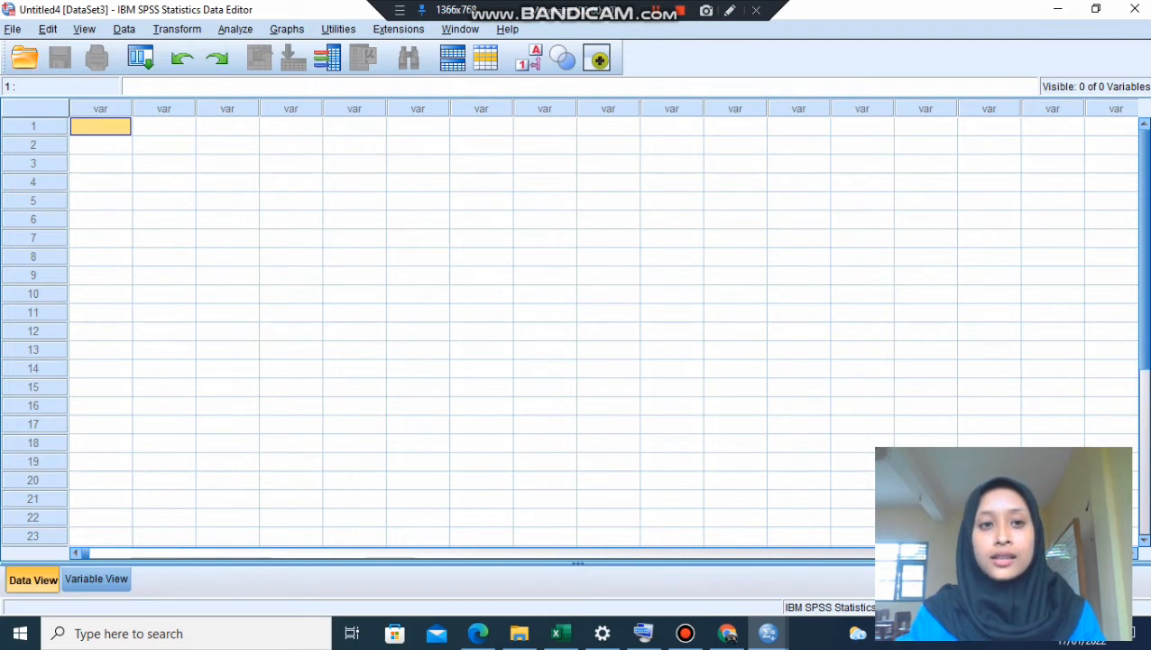
pyautogui.moveTo(602, 634)
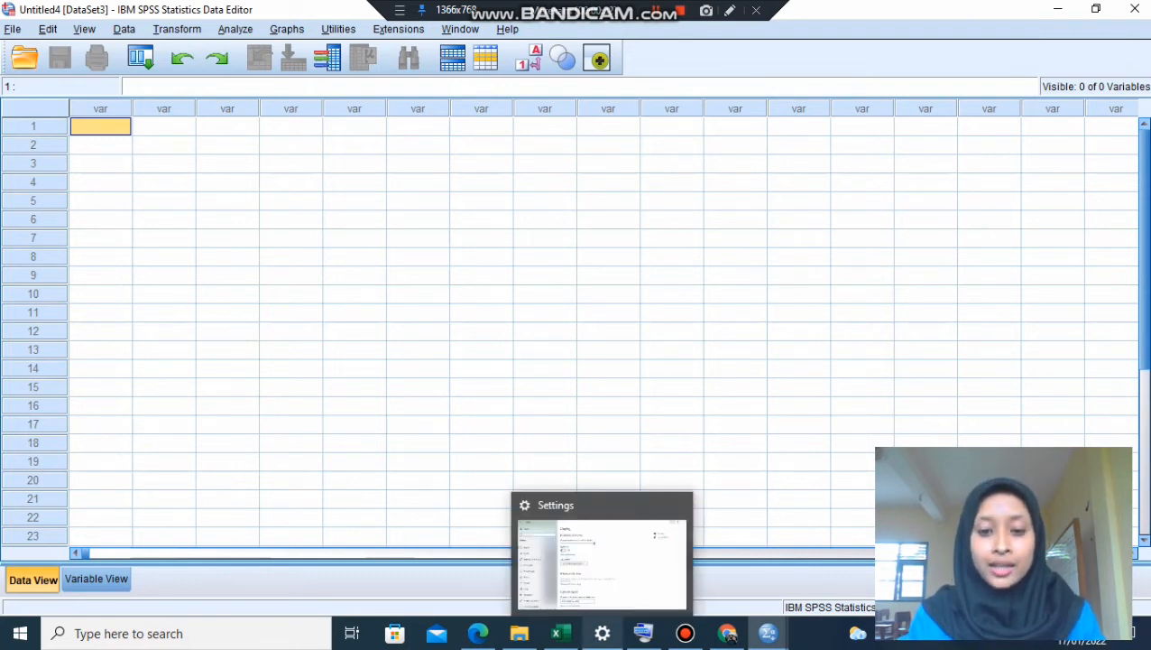
pyautogui.click(560, 633)
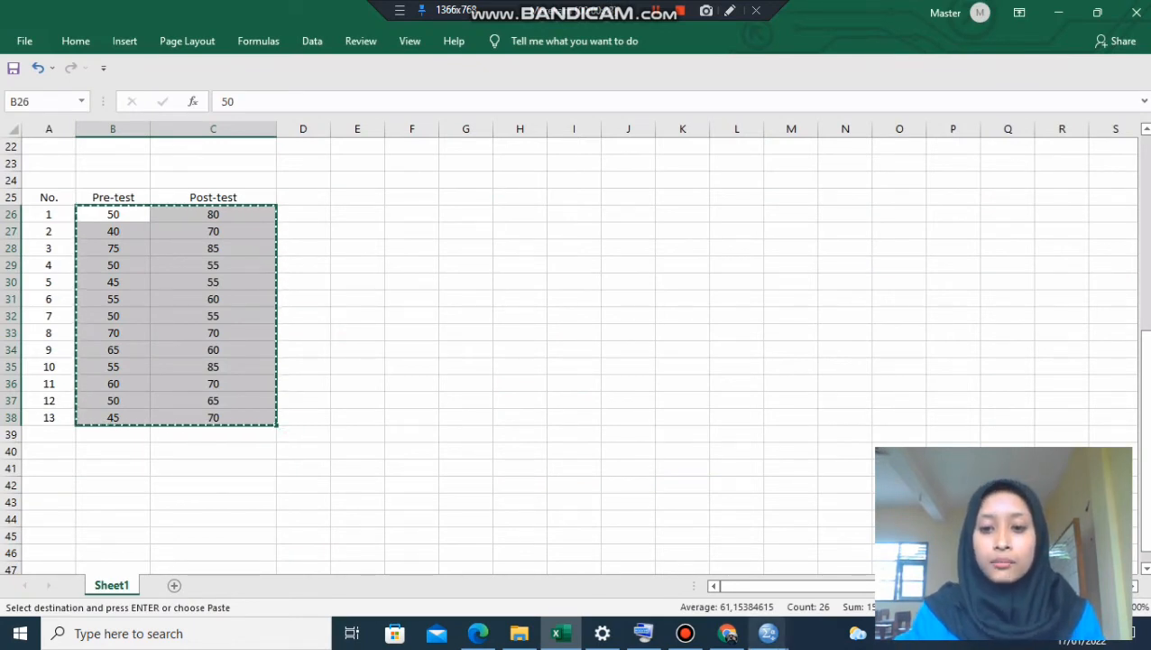
pyautogui.click(767, 633)
pyautogui.click(950, 564)
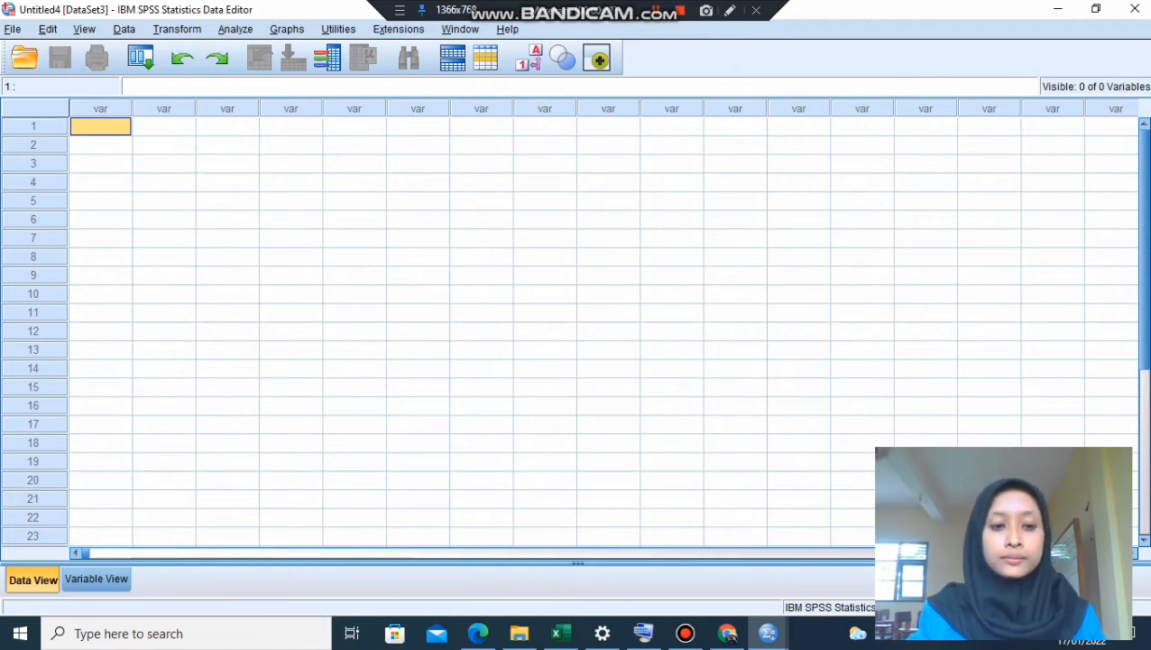
pyautogui.write('50.00\t80.00 40.00\t70.00 75.00\t85.00 50.00\t55.00 45.00\t55.00 55.00\t60.00 50.00\t55.00 70.00\t70.00 65.00\t60.00 55.00\t85.00 60.00\t70.00 50.00\t65.00 45.00\t70.00')
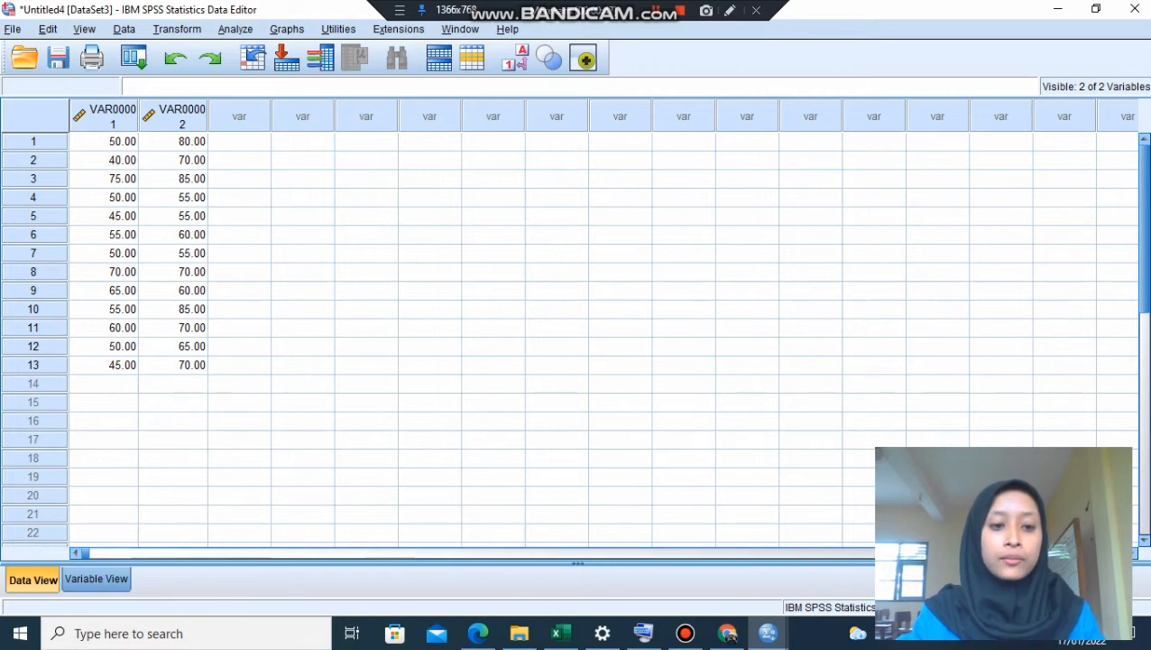
# - Rename the two pasted variables as Pretest and Posttest
pyautogui.click(96, 579)
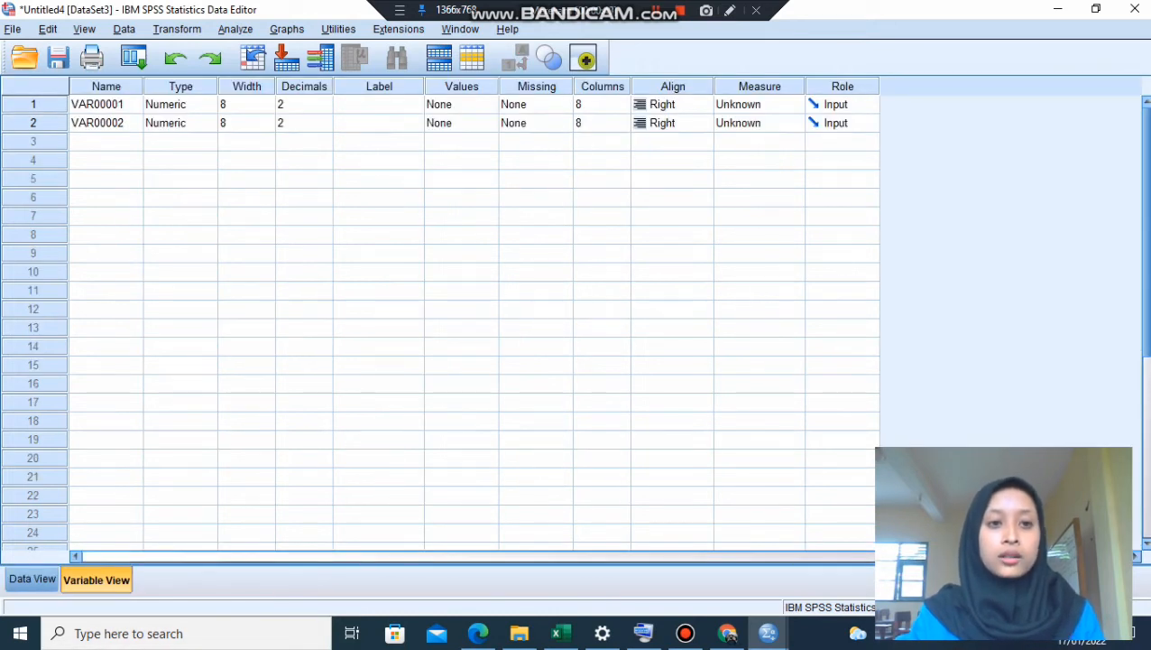
pyautogui.click(106, 105)
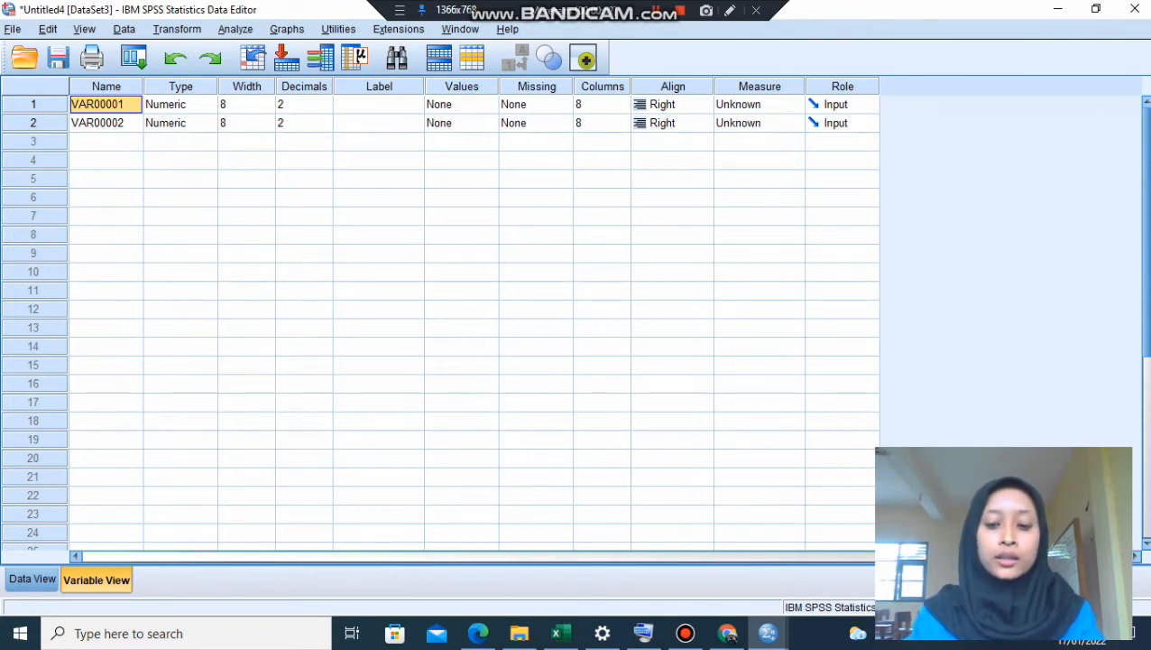
pyautogui.write('Pretest')
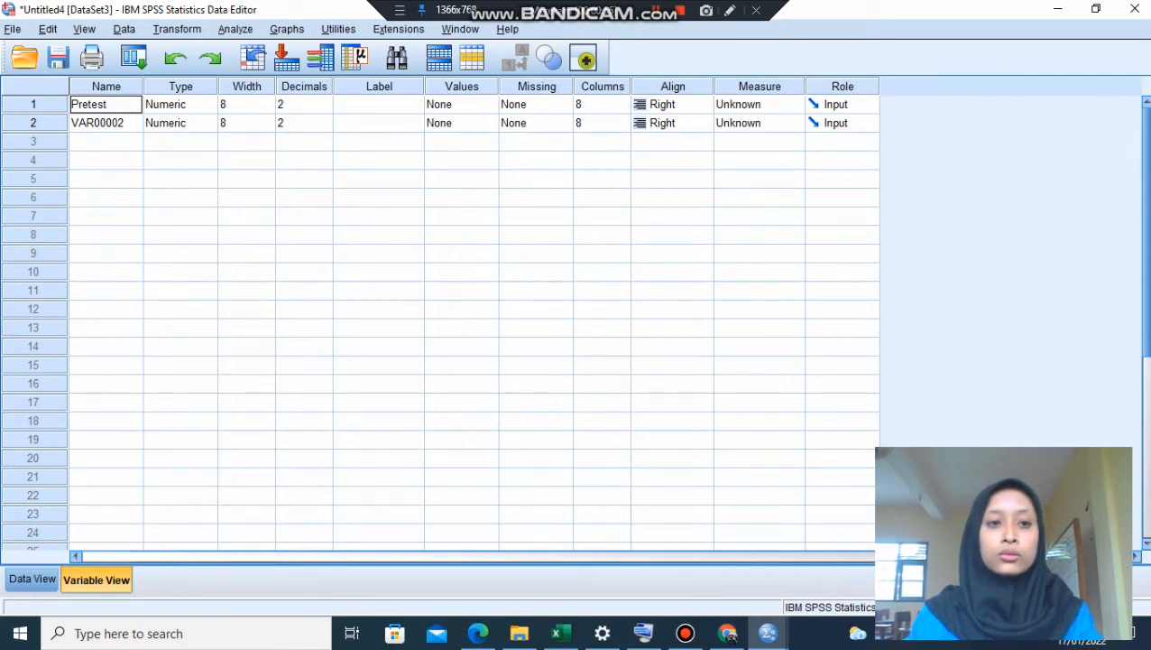
pyautogui.press('Return')
pyautogui.write('Po')
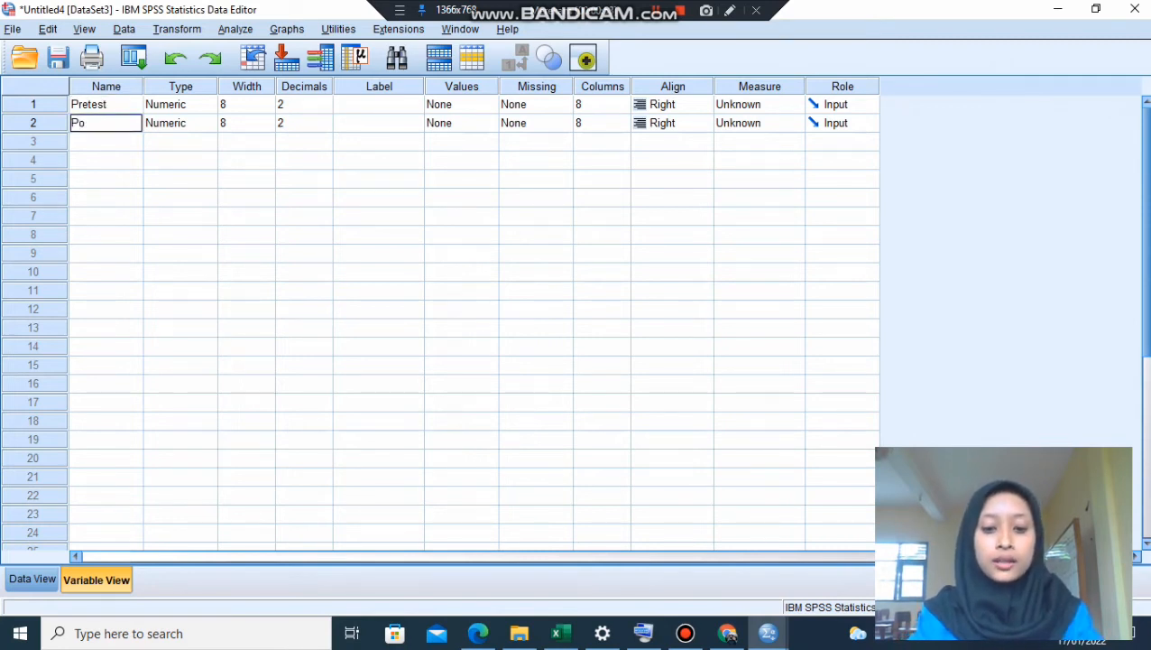
pyautogui.write('sttest')
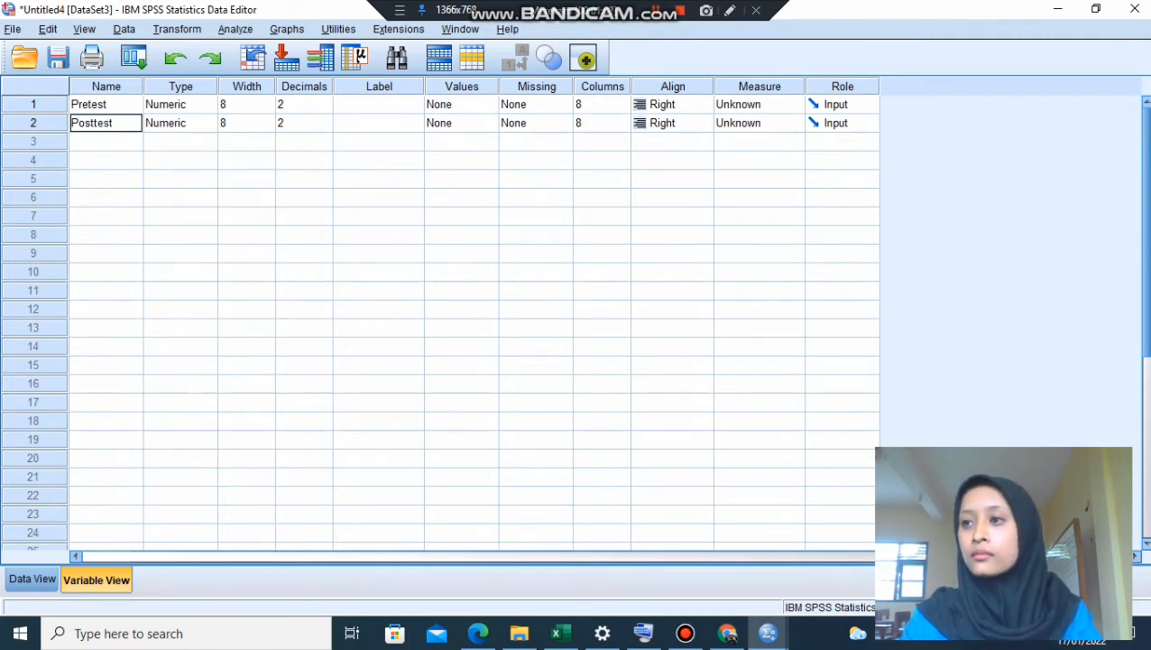
pyautogui.press('Return')
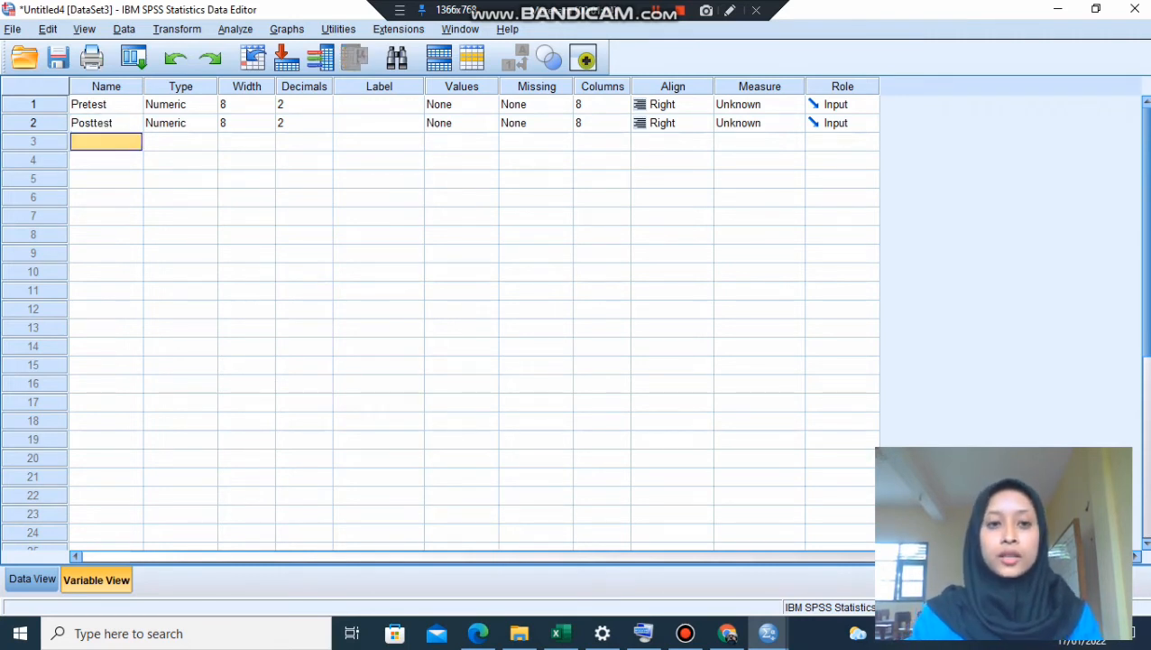
# - Set the decimals to 0 for both the Pretest and Posttest variables
pyautogui.click(304, 86)
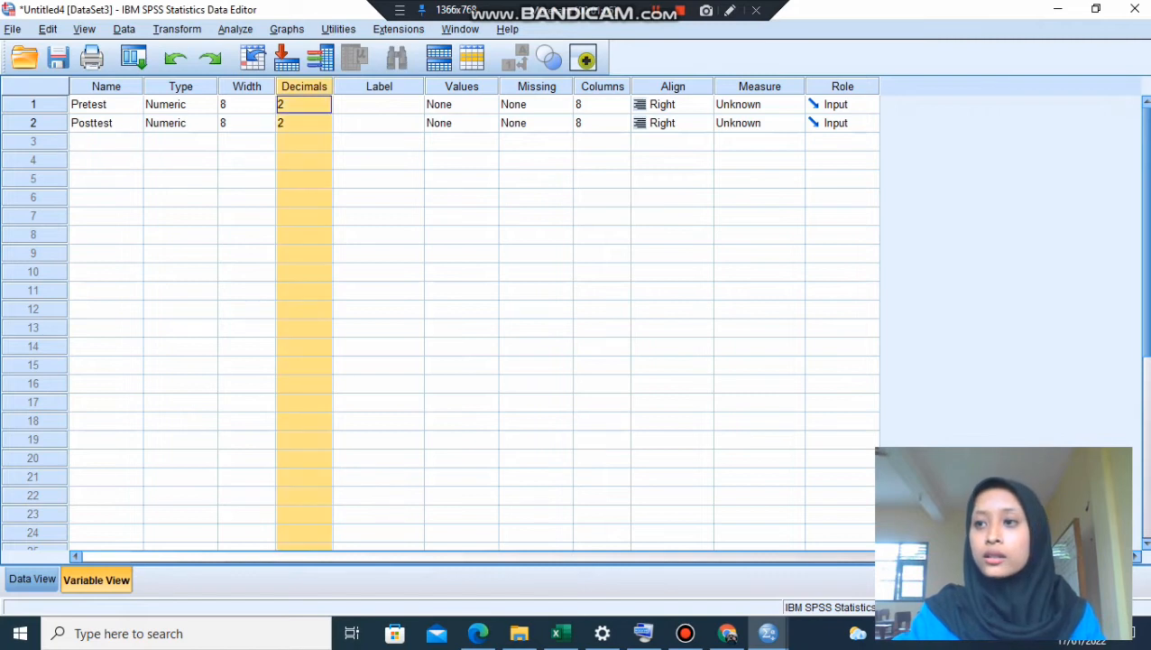
pyautogui.click(379, 123)
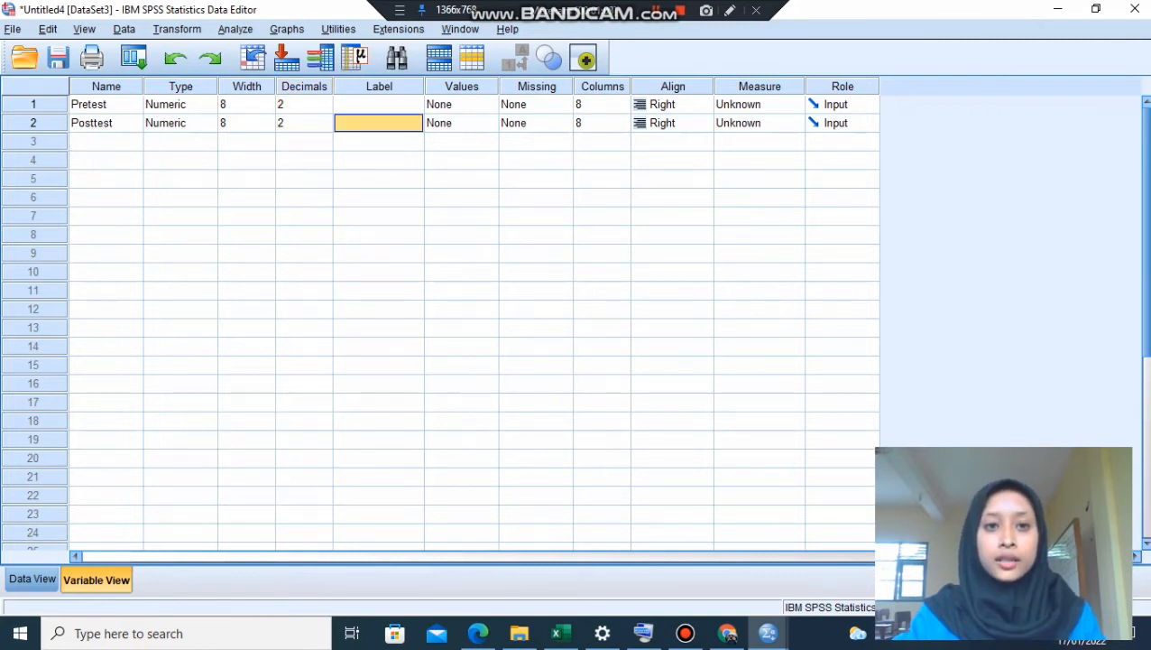
pyautogui.click(298, 105)
pyautogui.doubleClick(283, 105)
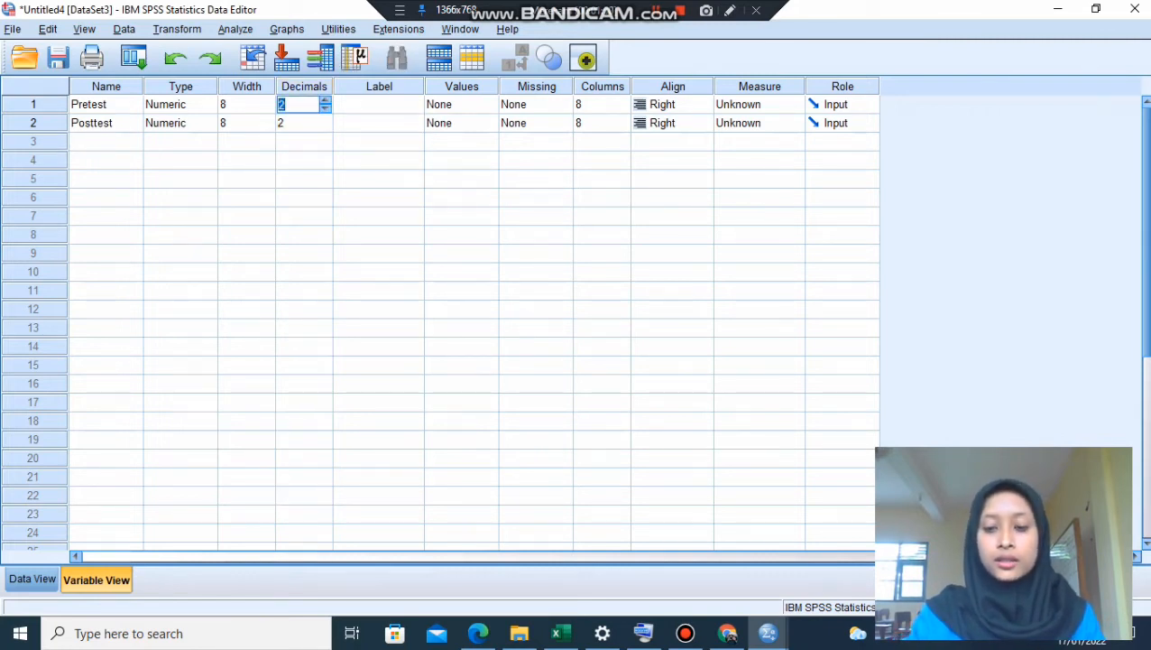
pyautogui.press('BackSpace')
pyautogui.write('0')
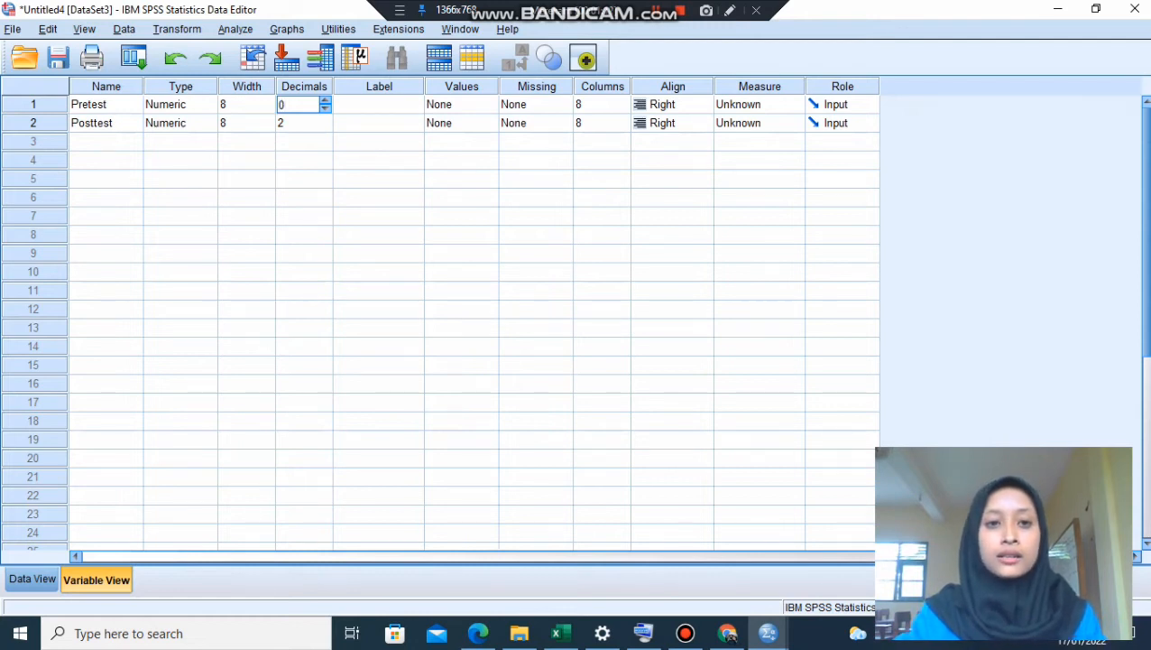
pyautogui.click(298, 123)
pyautogui.doubleClick(282, 123)
pyautogui.write('0')
# - Label the two variables Pretest and Posttest to match their names
pyautogui.click(379, 105)
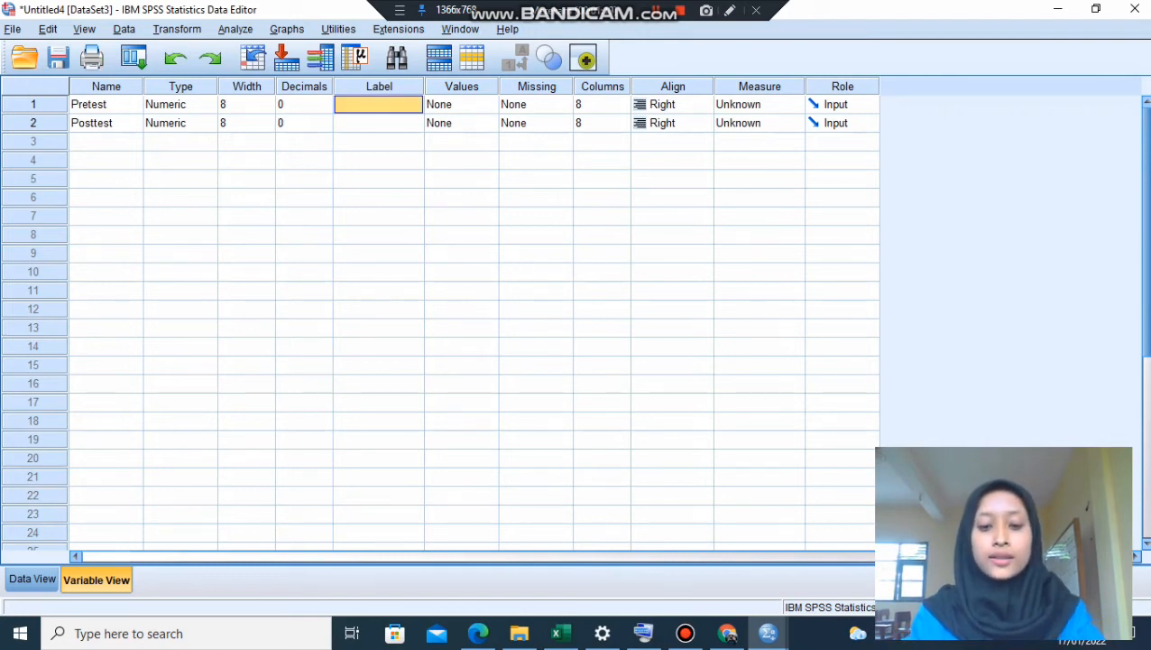
pyautogui.write('Pretest')
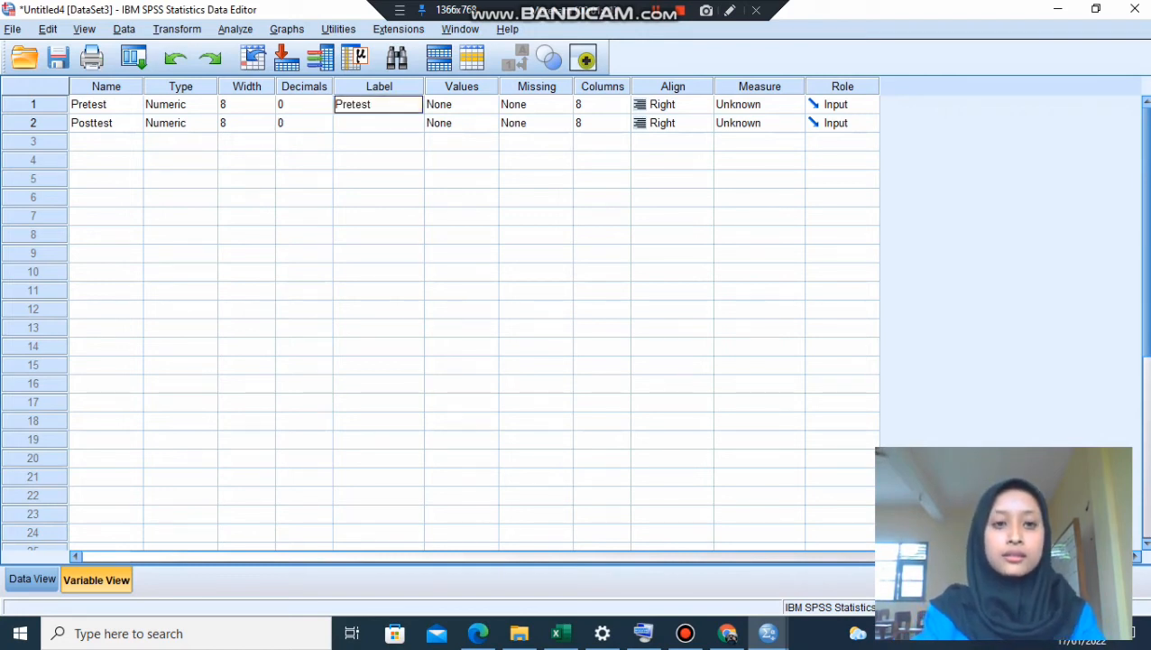
pyautogui.press('Return')
pyautogui.write('test')
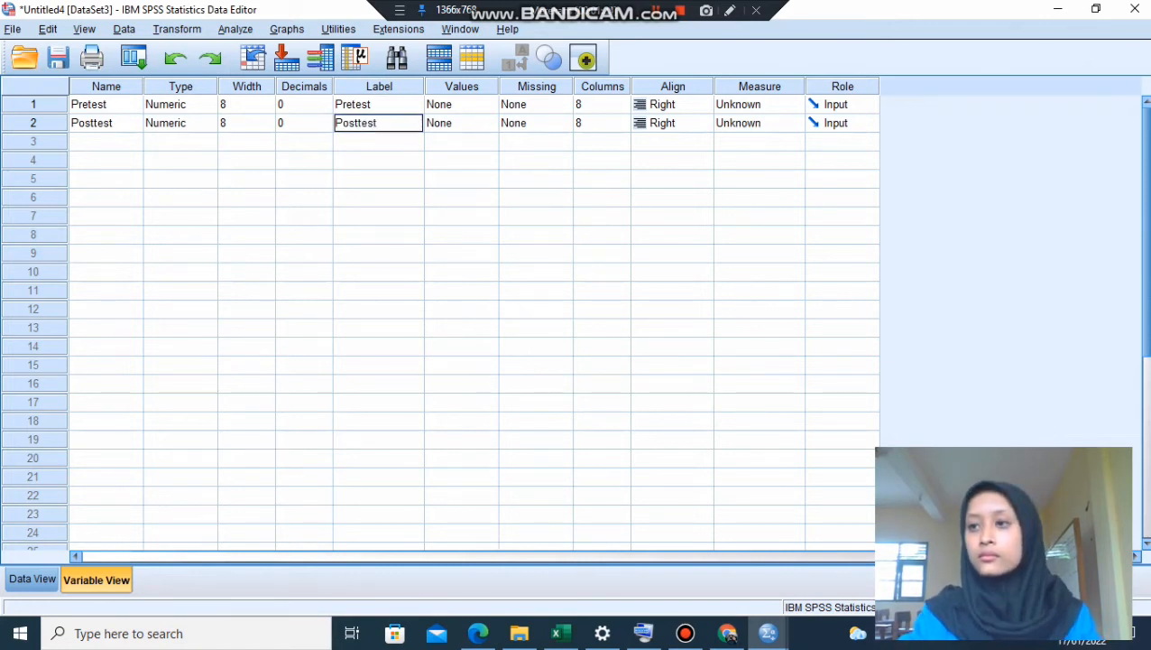
pyautogui.press('Return')
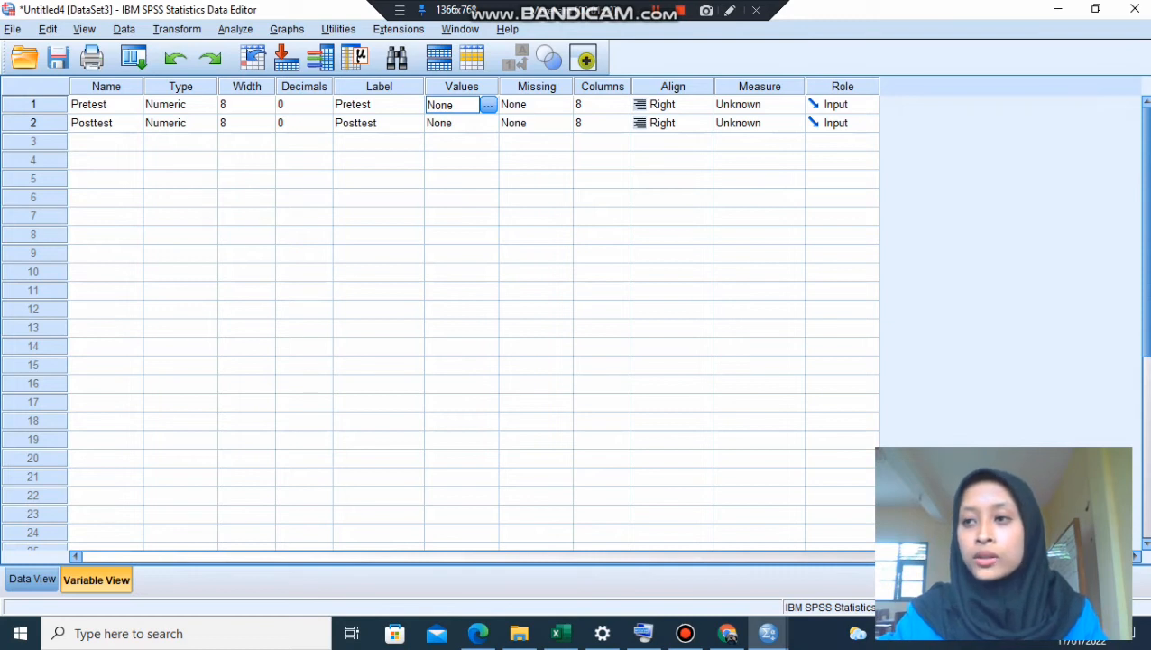
# - Set the measurement level of both Pretest and Posttest to Scale
pyautogui.click(767, 105)
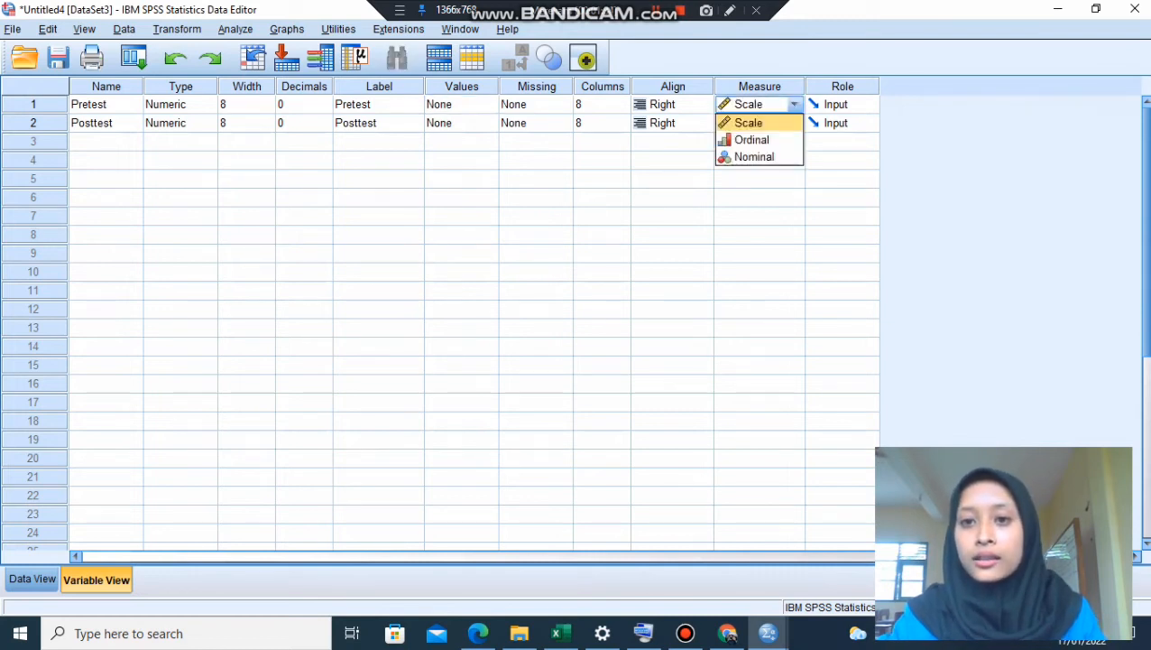
pyautogui.click(749, 123)
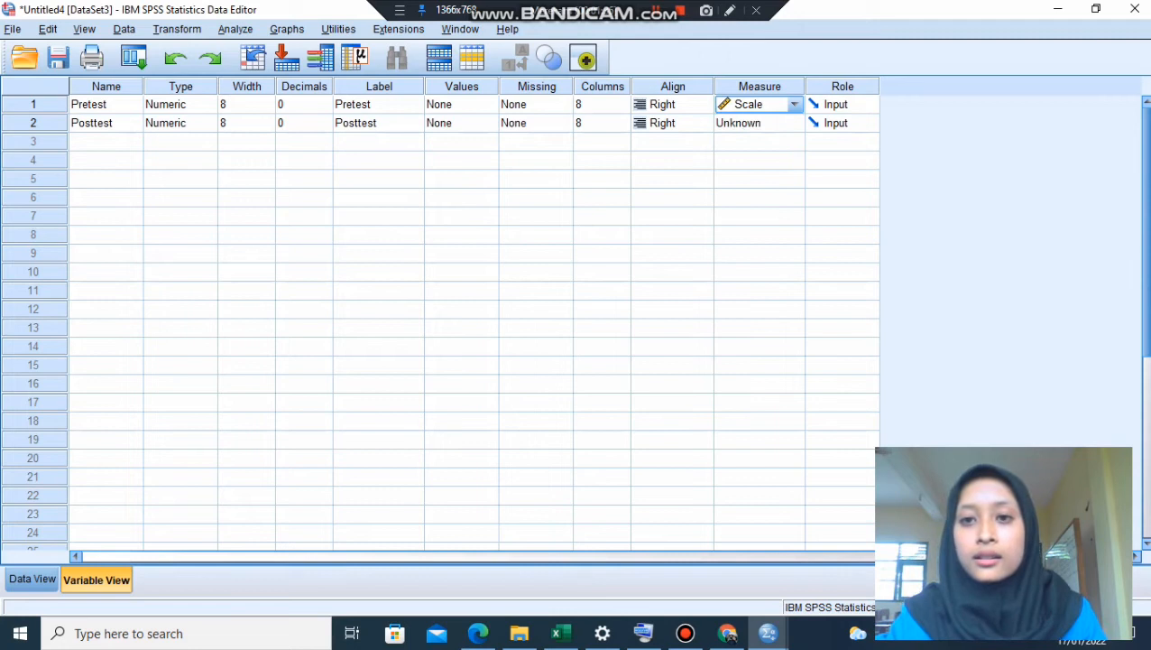
pyautogui.click(774, 124)
pyautogui.click(749, 141)
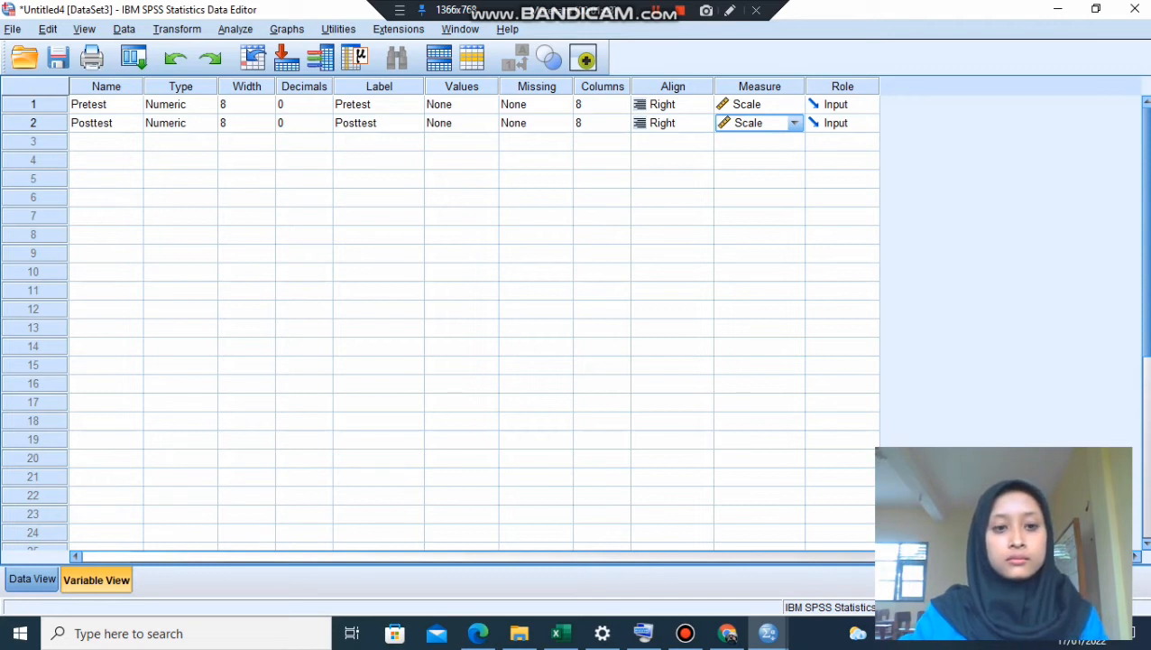
# - Set up a Paired-Samples T Test on the score data with Pretest as Variable1 and Posttest as Variable2
pyautogui.click(32, 578)
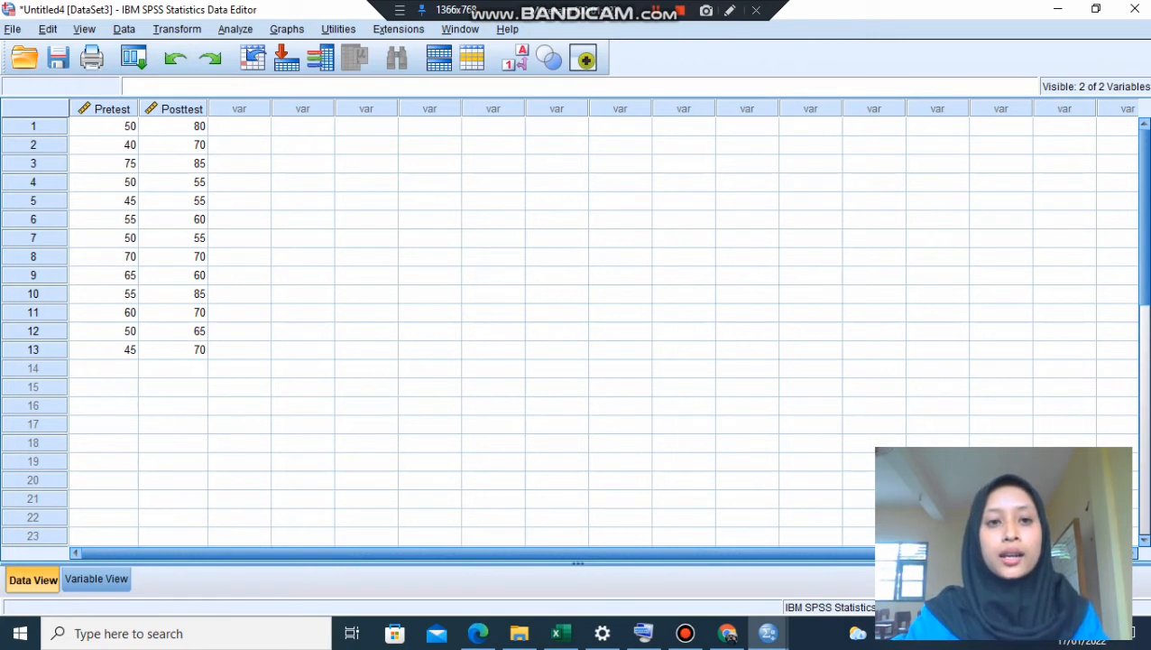
pyautogui.click(235, 28)
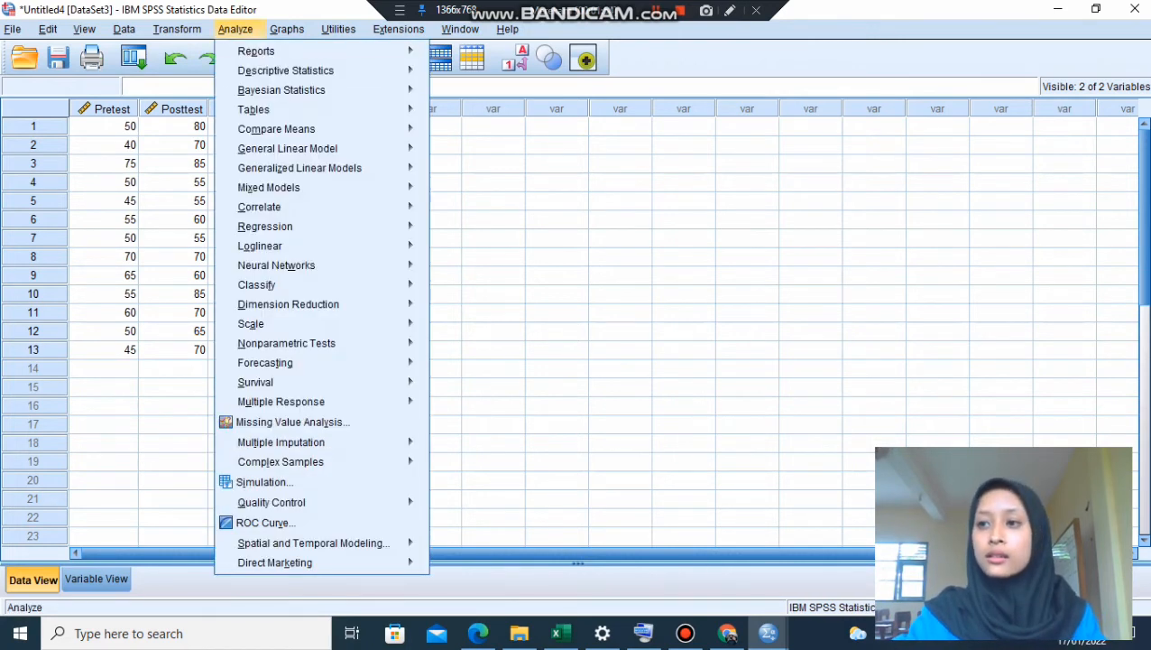
pyautogui.moveTo(287, 148)
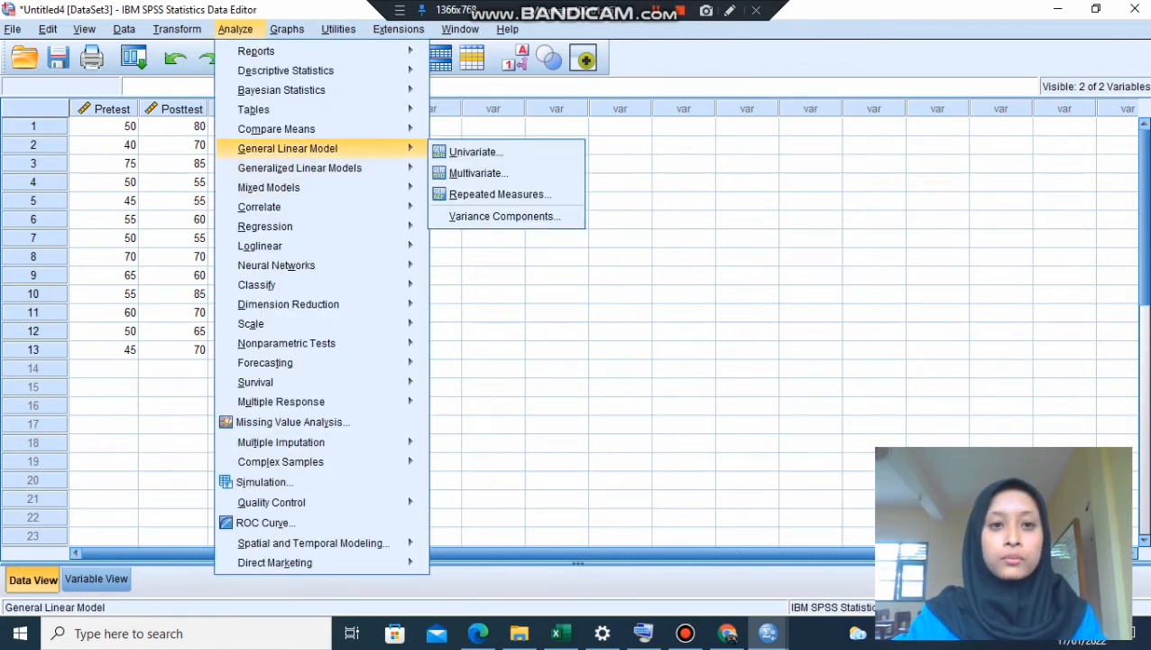
pyautogui.moveTo(276, 128)
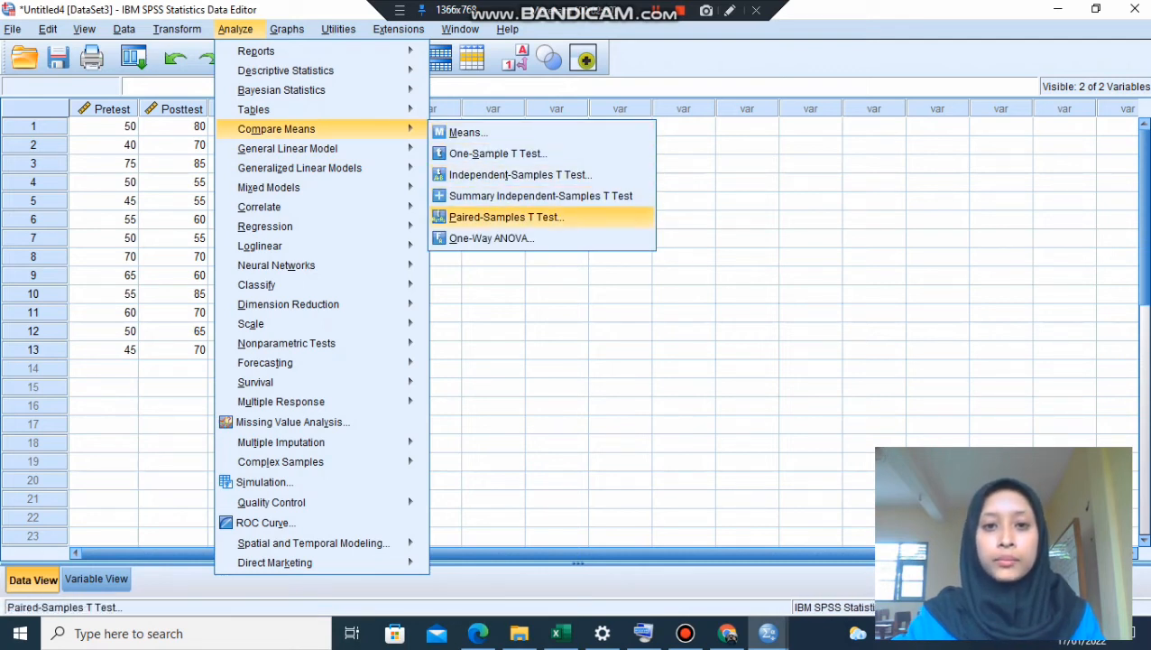
pyautogui.click(506, 216)
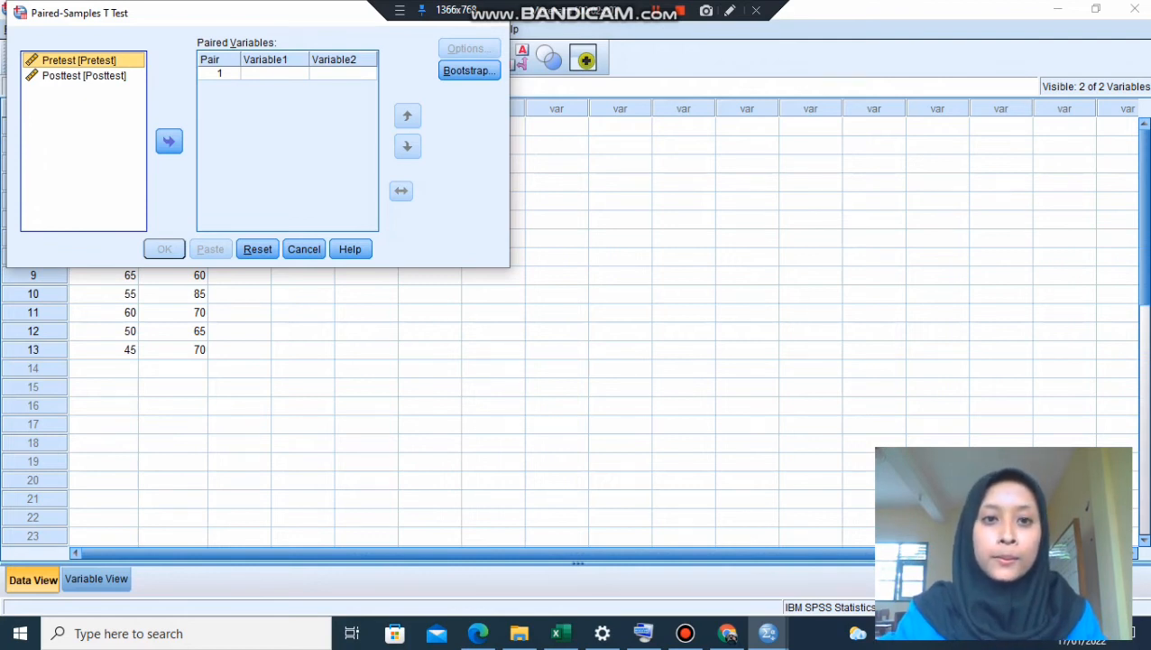
pyautogui.click(168, 141)
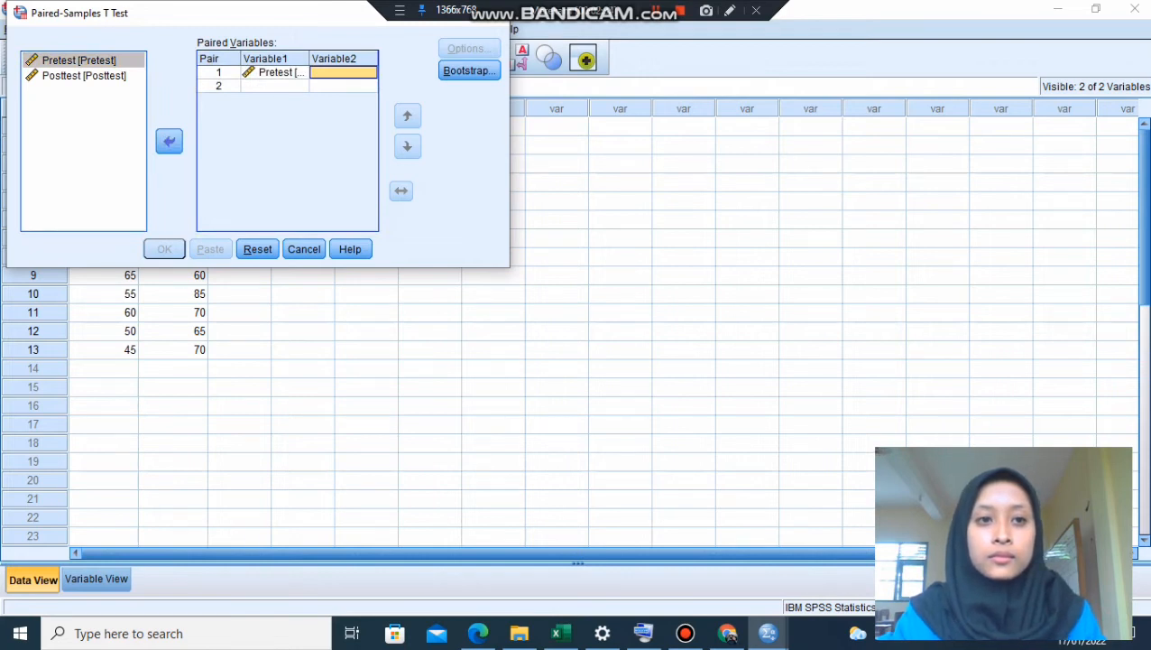
pyautogui.click(84, 76)
pyautogui.click(169, 142)
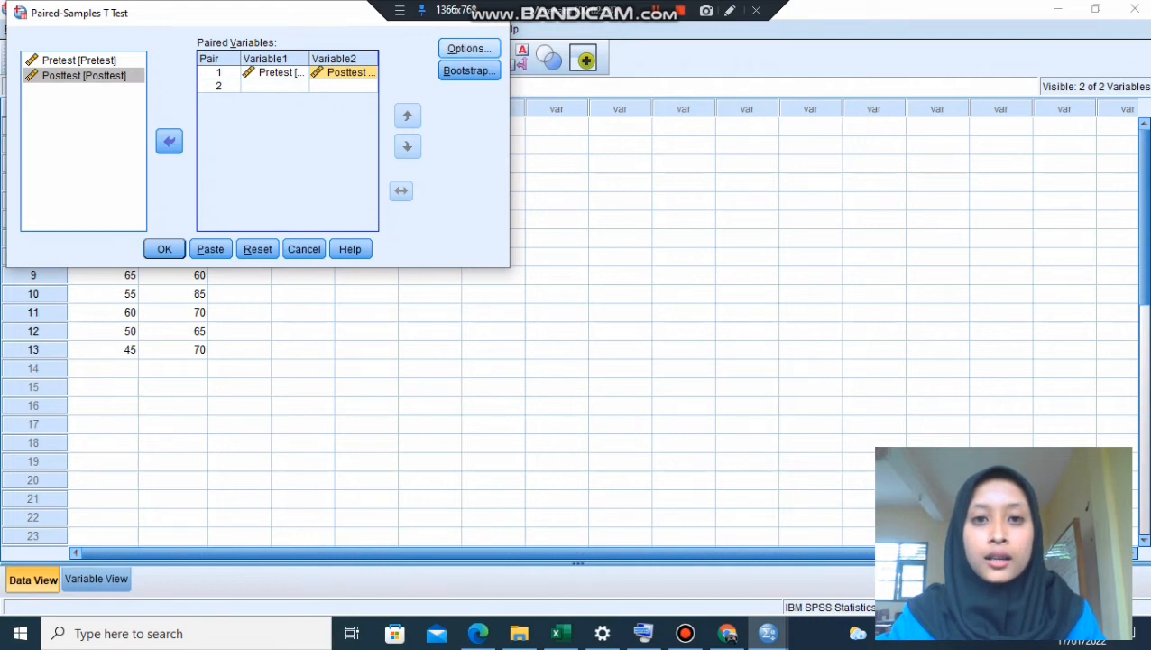
# - Accept a 95% confidence interval with cases excluded analysis by analysis, and run the paired-samples t test
pyautogui.click(469, 48)
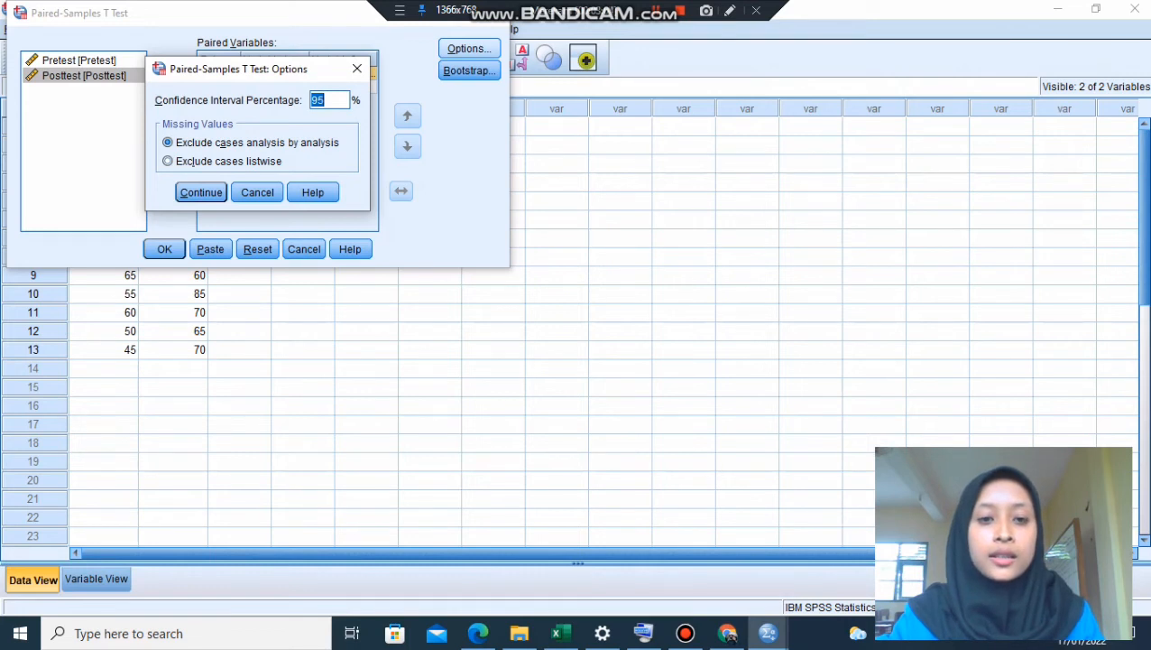
pyautogui.click(324, 100)
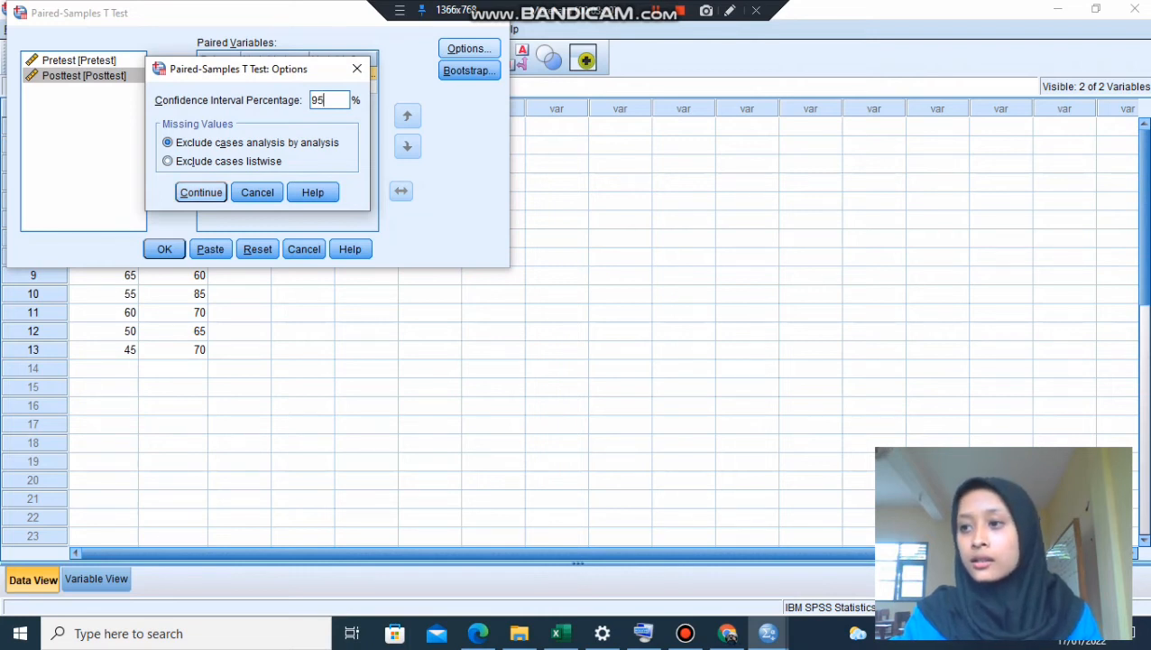
pyautogui.press('Return')
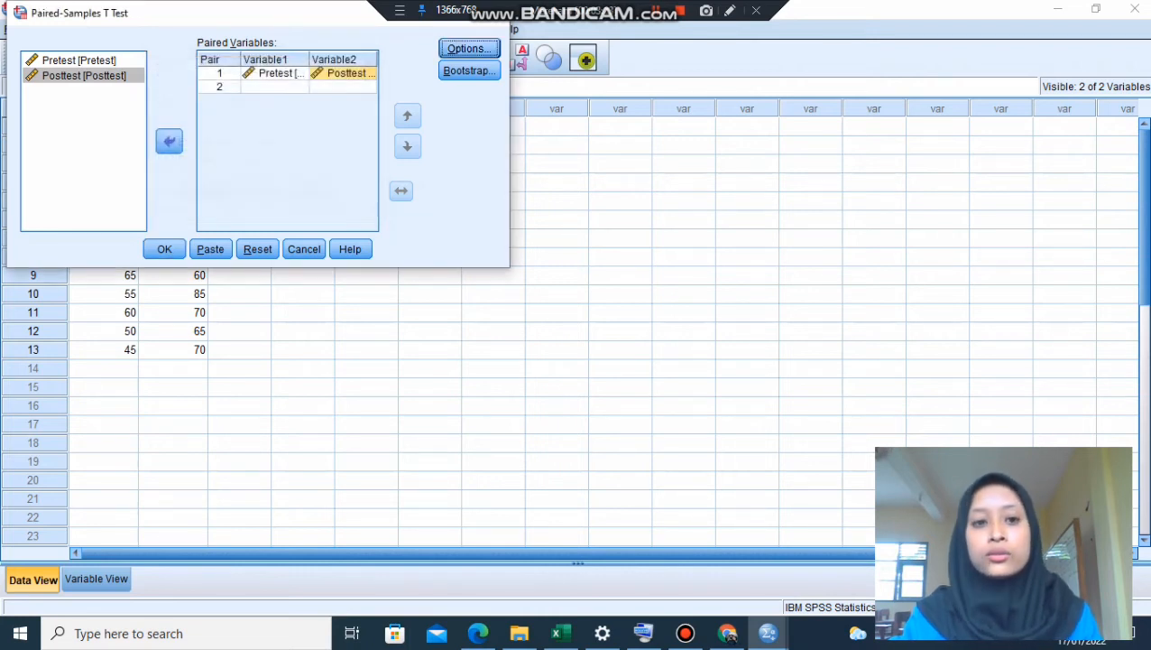
pyautogui.press('Return')
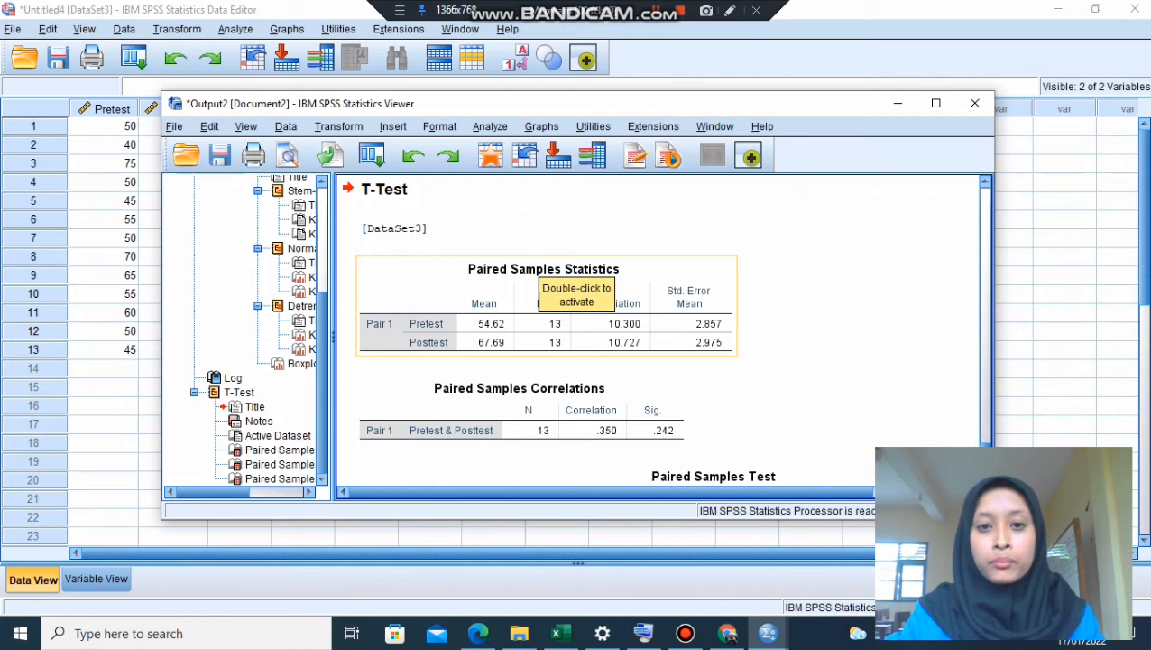
# - Examine the Paired Samples Statistics, Correlations and Test tables in the output, and minimize the output viewer
pyautogui.scroll(-3, 555, 280)
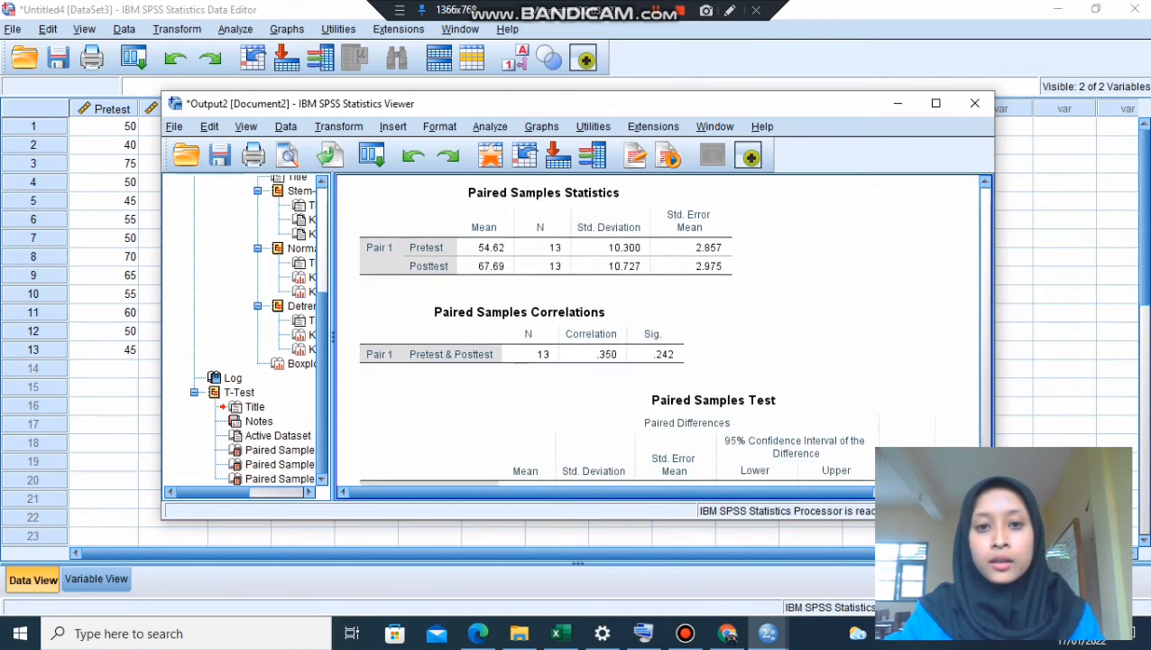
pyautogui.scroll(-2, 555, 280)
pyautogui.scroll(4, 555, 280)
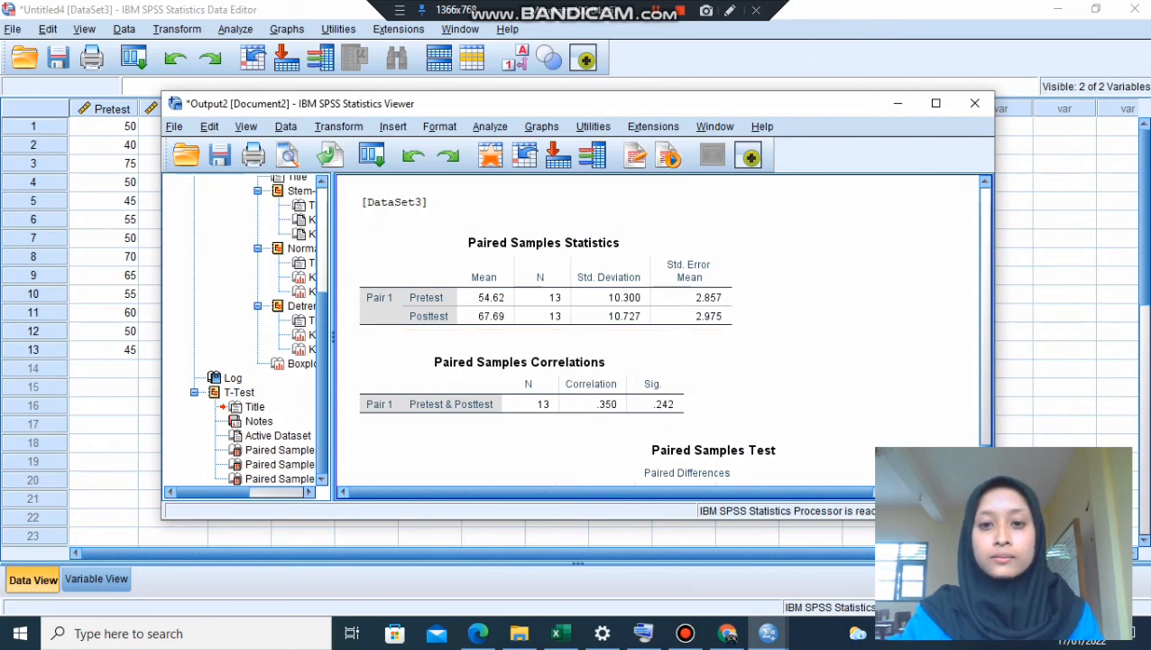
pyautogui.scroll(-2, 578, 352)
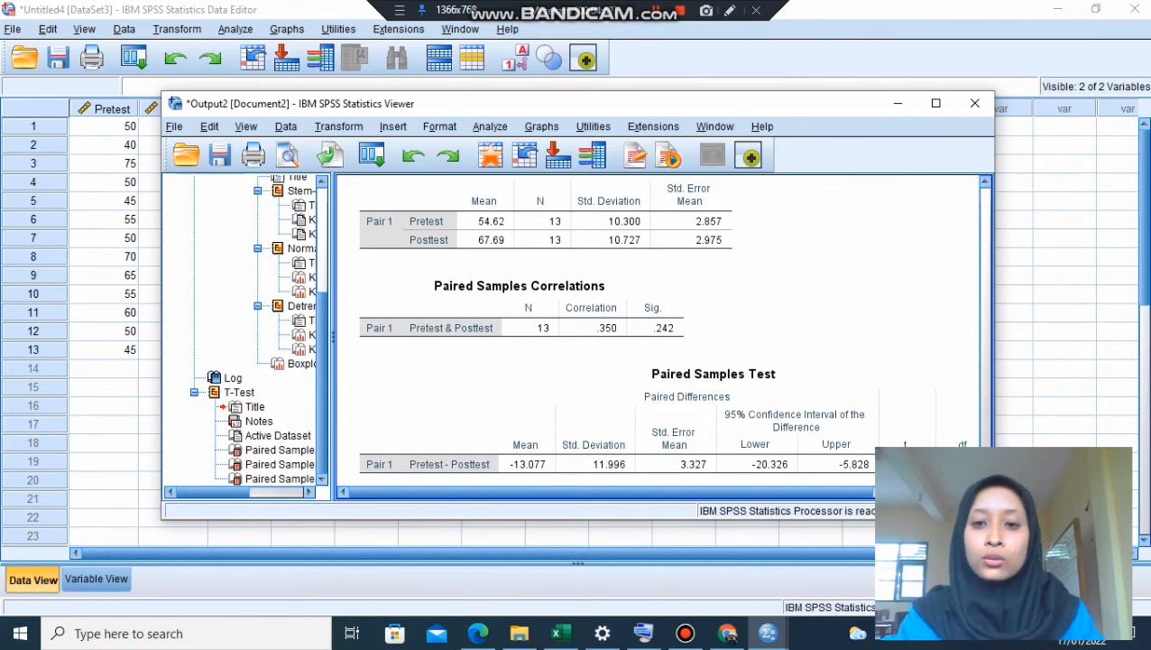
pyautogui.scroll(-1, 668, 323)
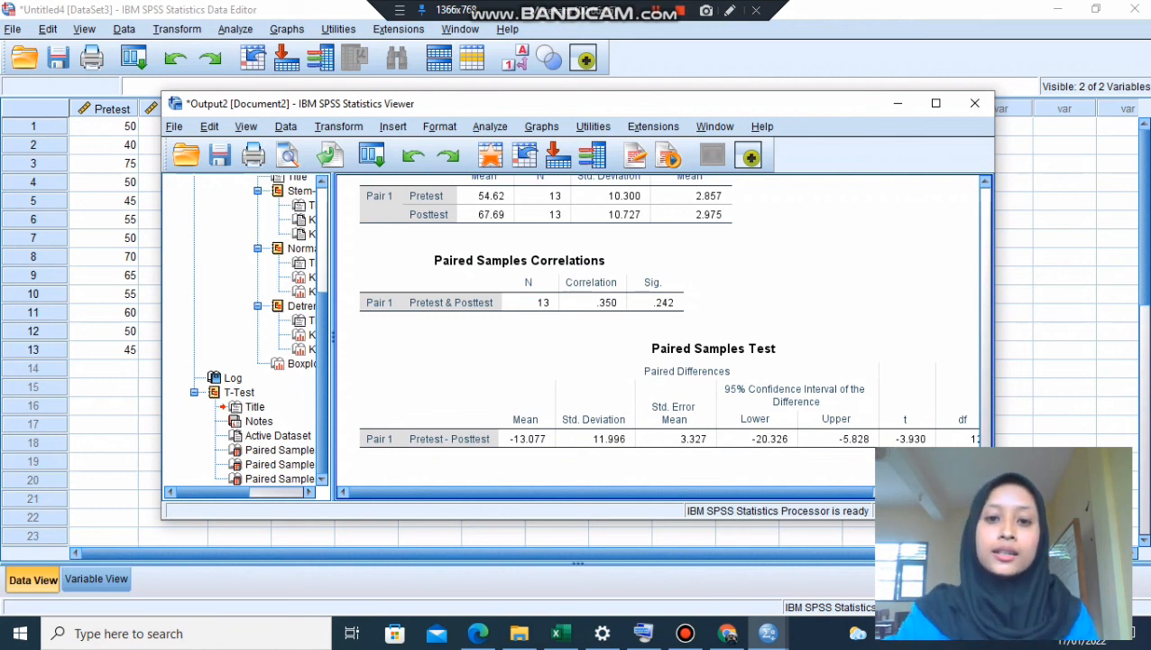
pyautogui.scroll(3, 668, 329)
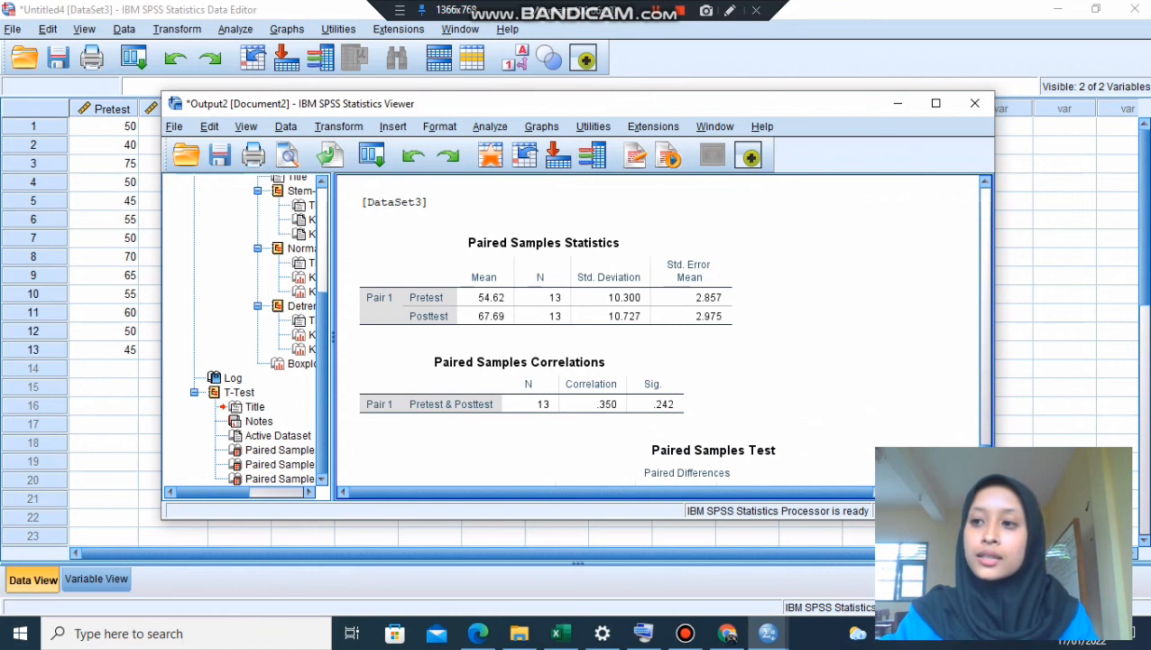
pyautogui.scroll(-1, 616, 334)
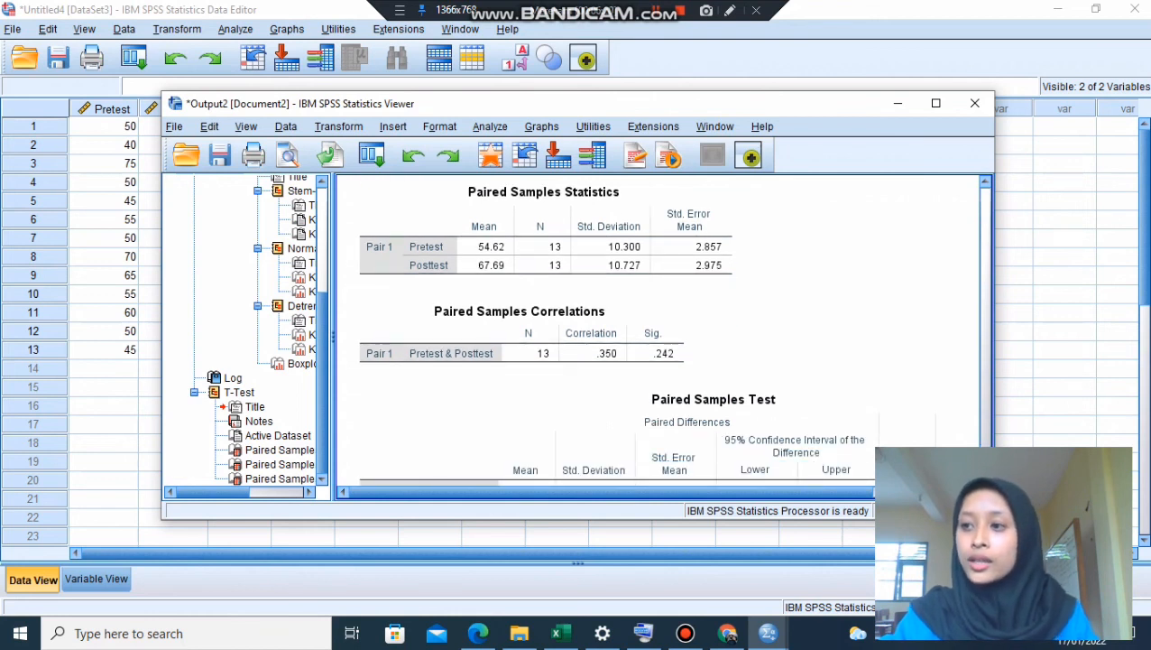
pyautogui.scroll(-1, 617, 333)
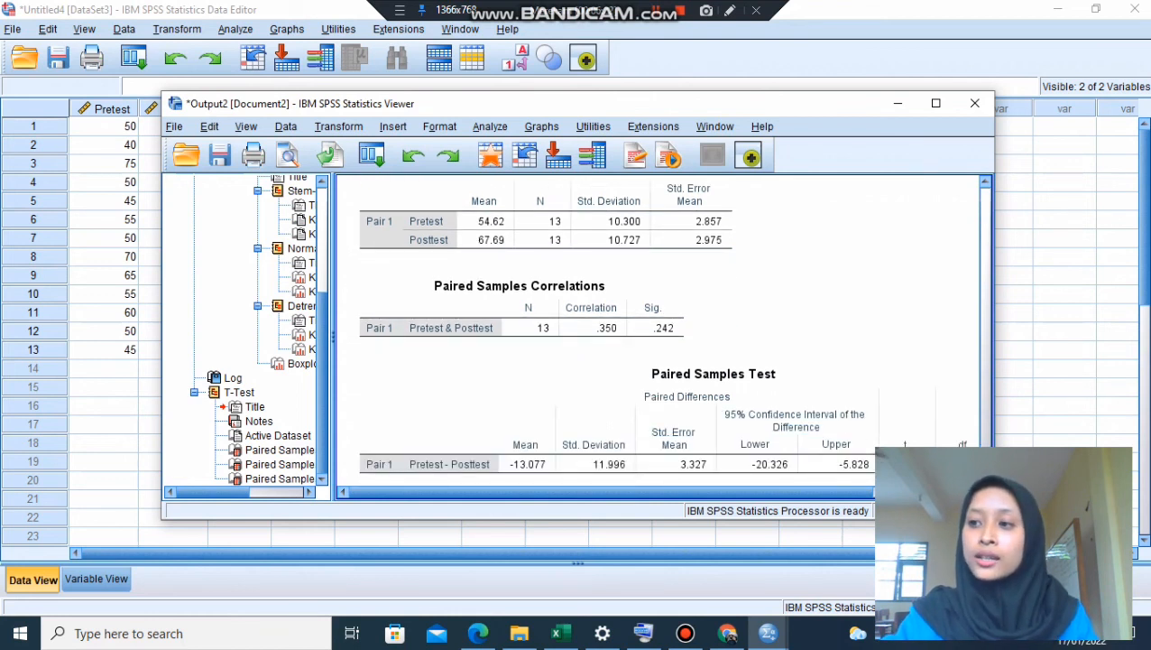
pyautogui.scroll(-1, 667, 323)
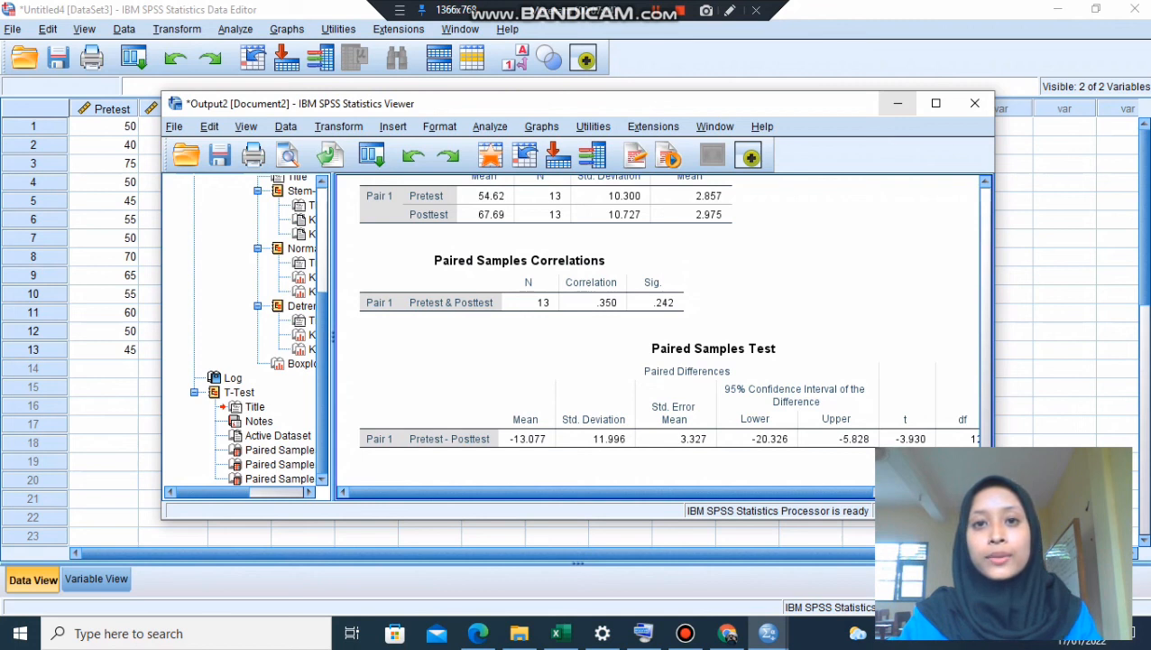
pyautogui.click(898, 104)
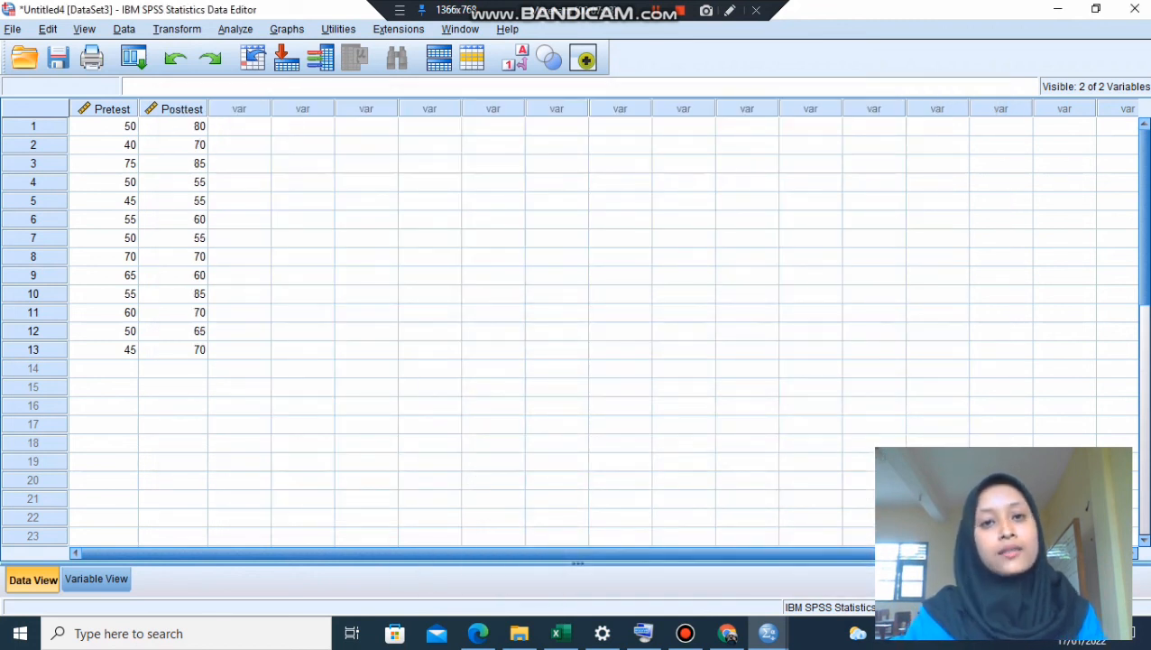